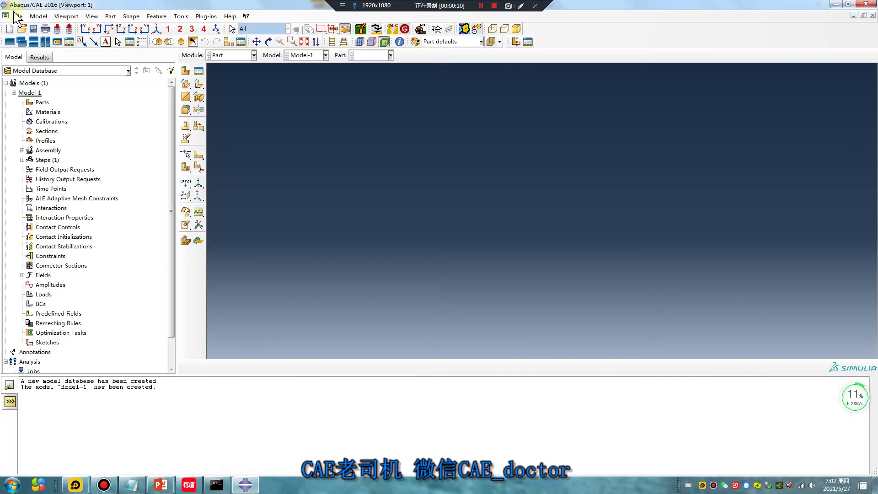
Start setting a new work directory and browse to the folder D:/work/5/0527
left_click(17, 17)
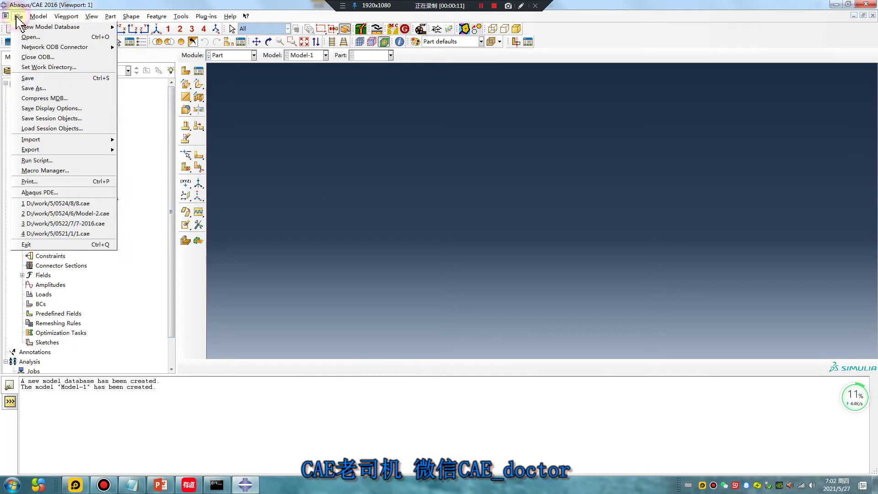
left_click(62, 69)
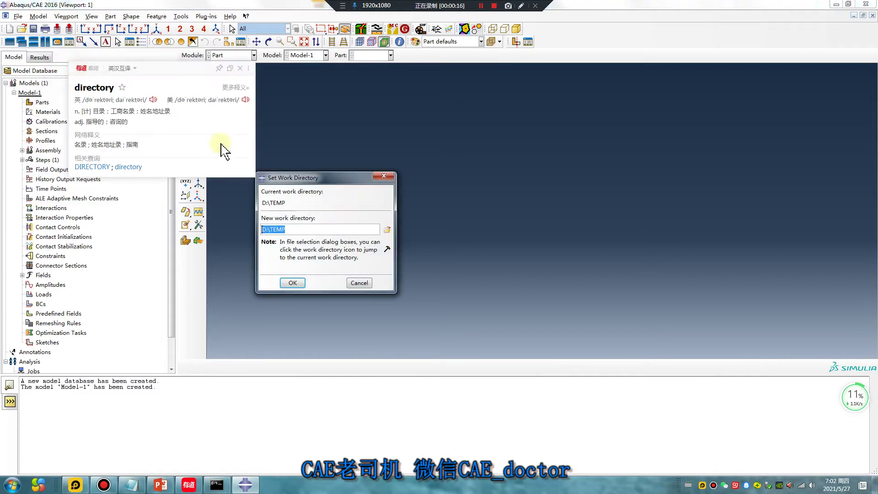
left_click(386, 230)
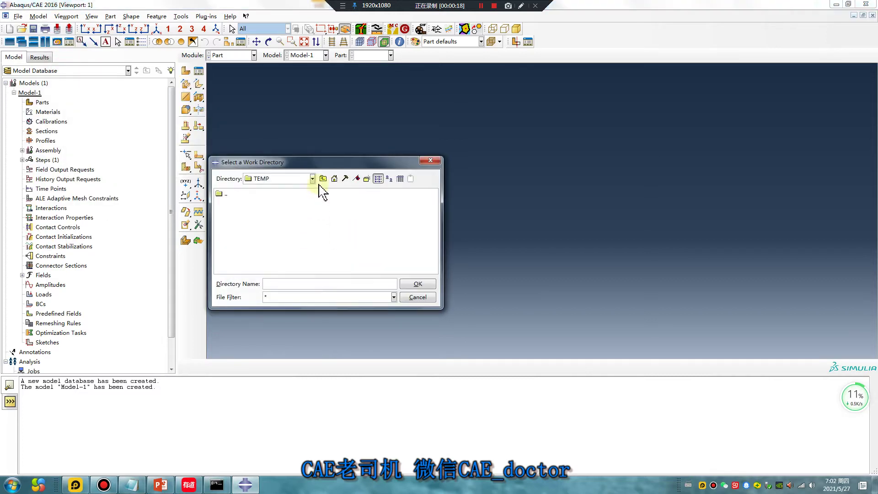
left_click(323, 178)
double_click(380, 197)
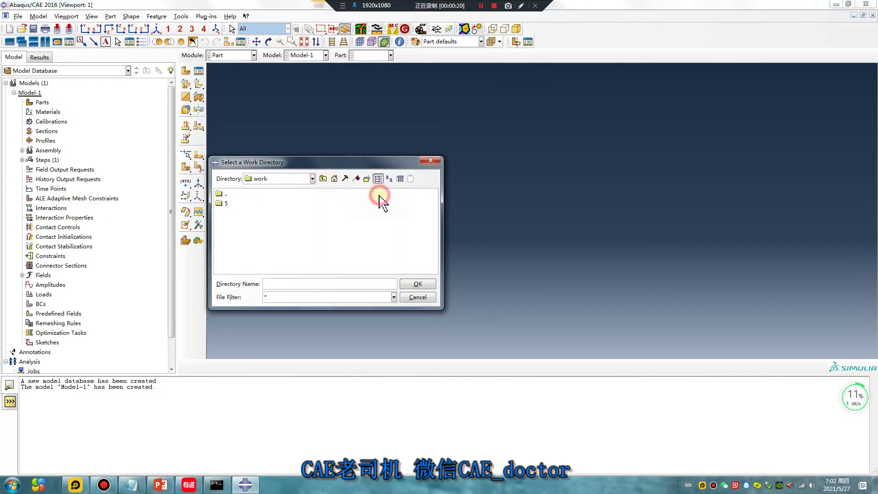
double_click(226, 203)
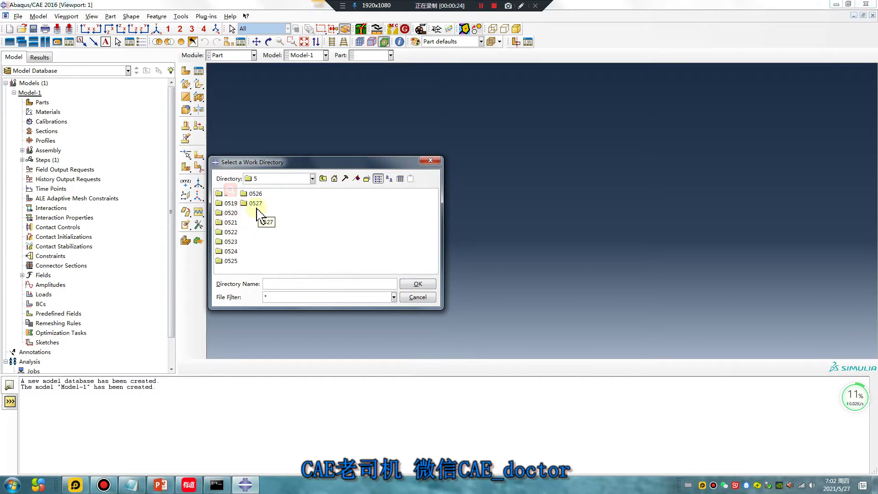
double_click(256, 206)
Create a directory named 2 inside 0527 and set it as the work directory
right_click(227, 228)
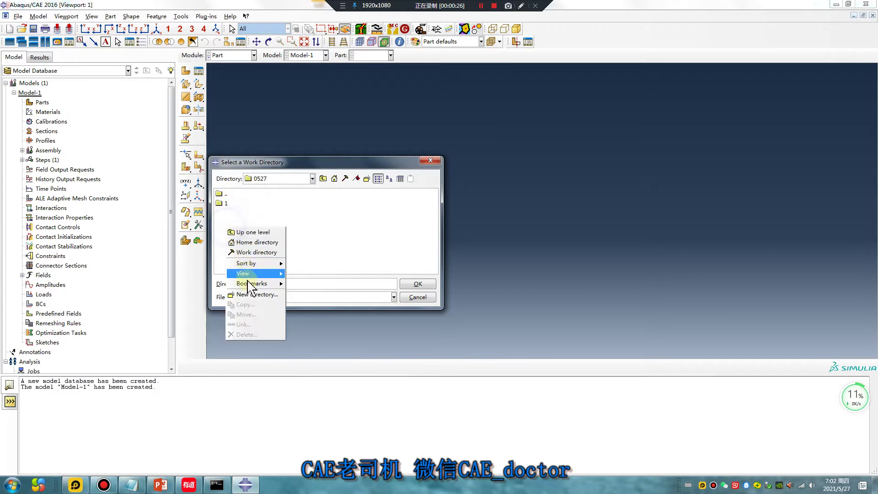
left_click(247, 295)
type("2")
key("Return")
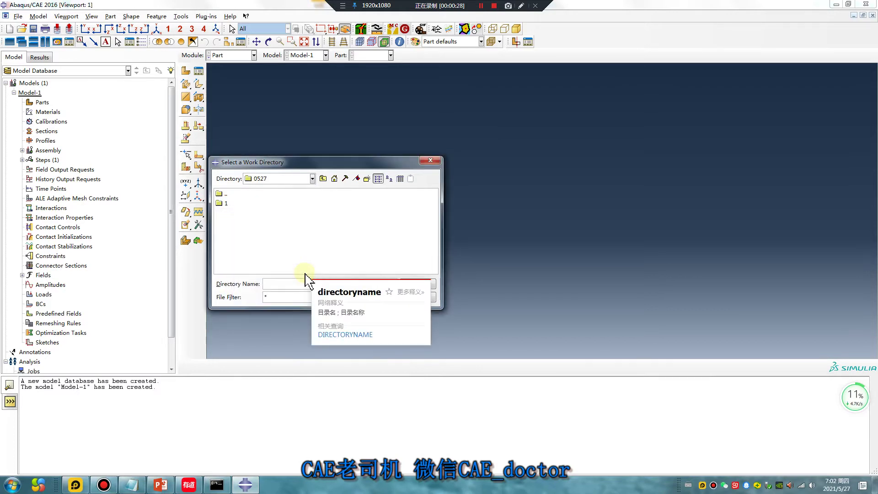
double_click(226, 213)
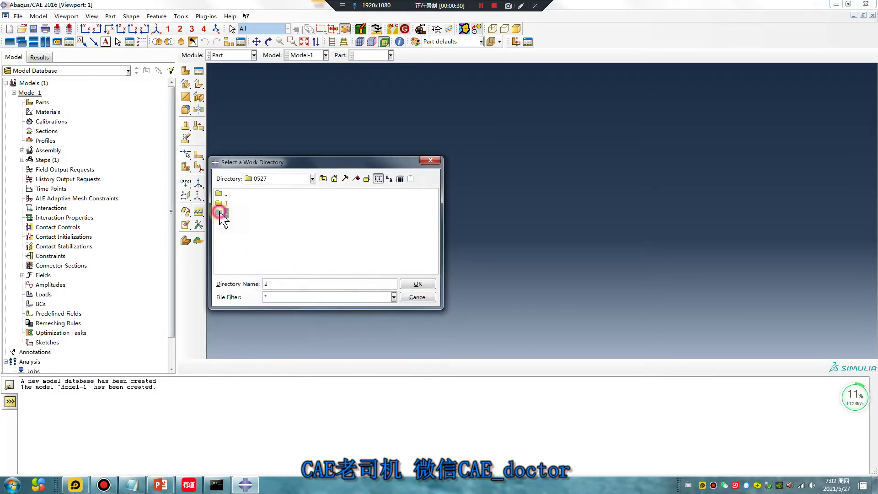
left_click(417, 284)
left_click(293, 285)
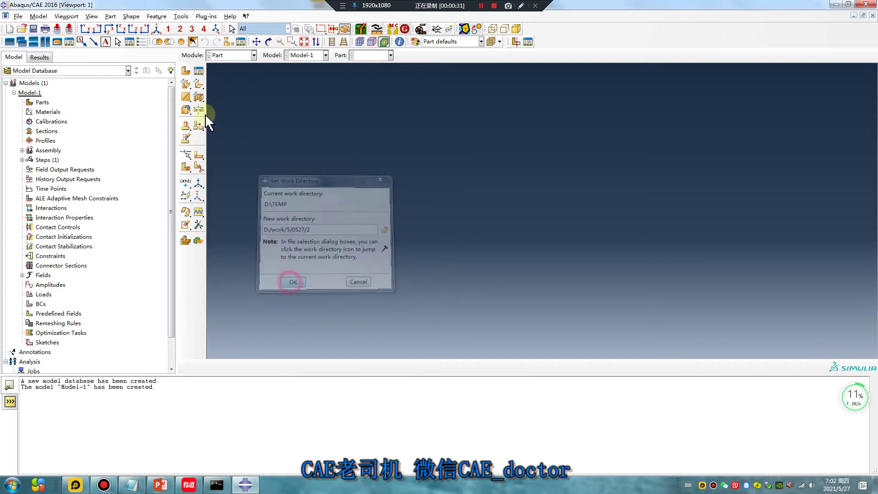
left_click(186, 71)
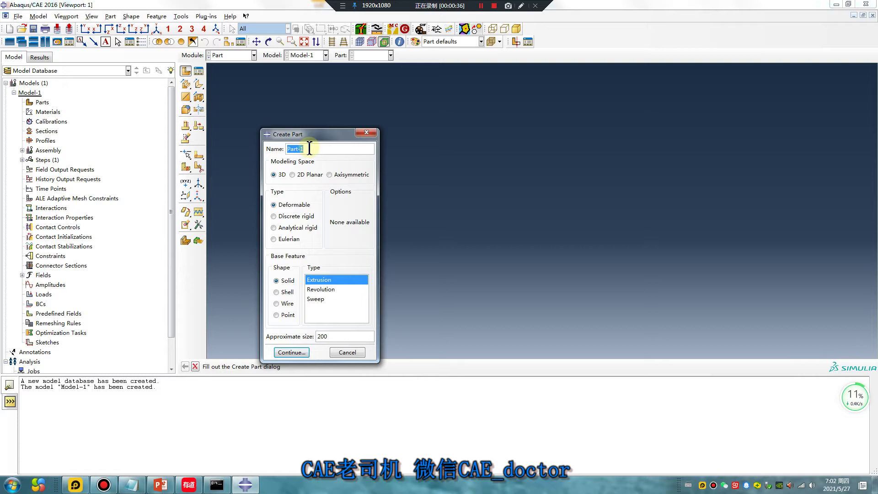
left_click_drag(309, 148, 284, 151)
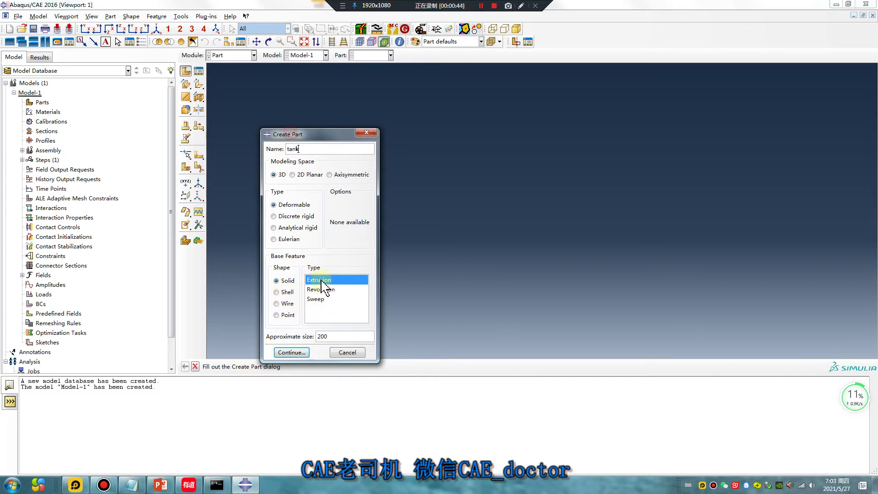
left_click(303, 353)
left_click(198, 84)
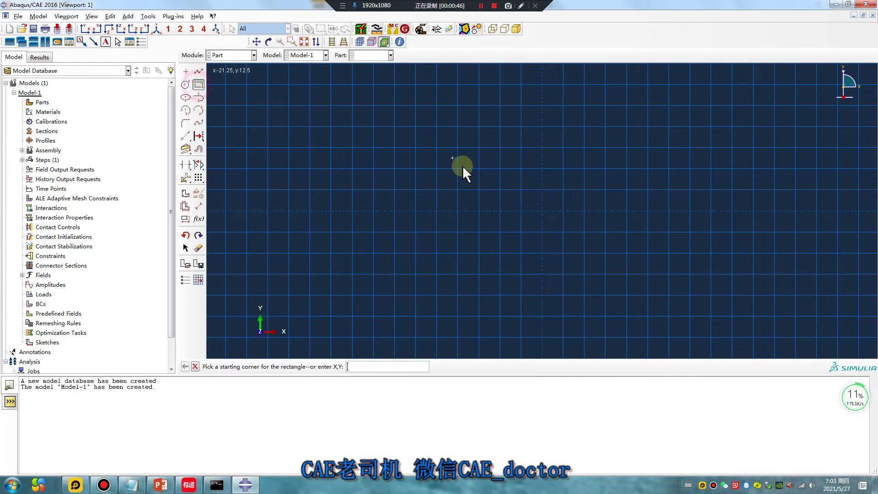
left_click(543, 210)
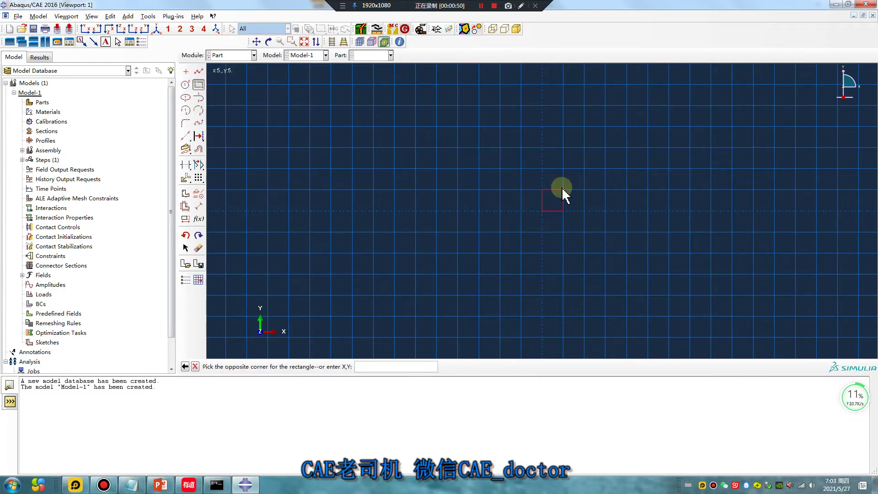
scroll(561, 188, "up", 5)
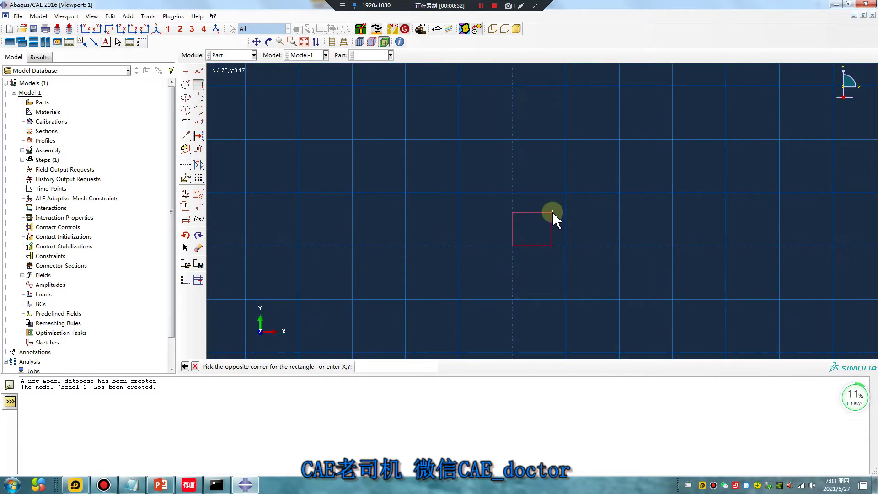
key("Escape")
key("Escape")
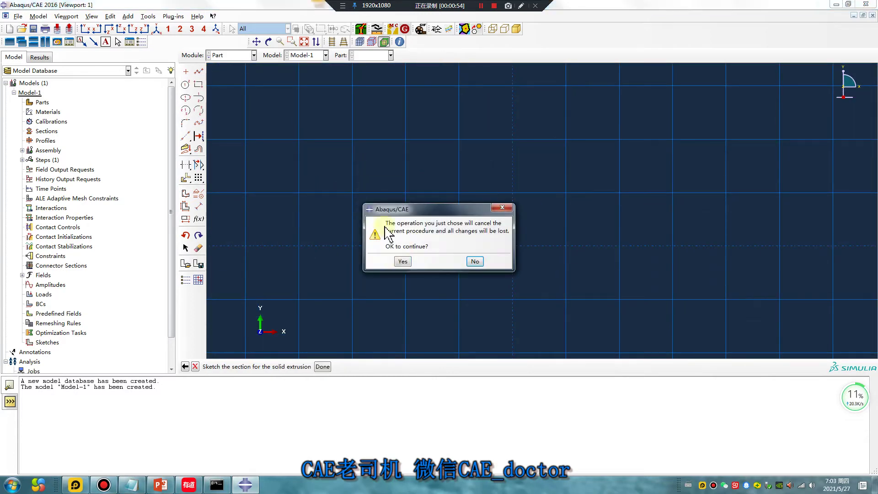
left_click(403, 265)
Create a 3D deformable solid extrusion part named tank with an approximate size of 50
left_click(185, 71)
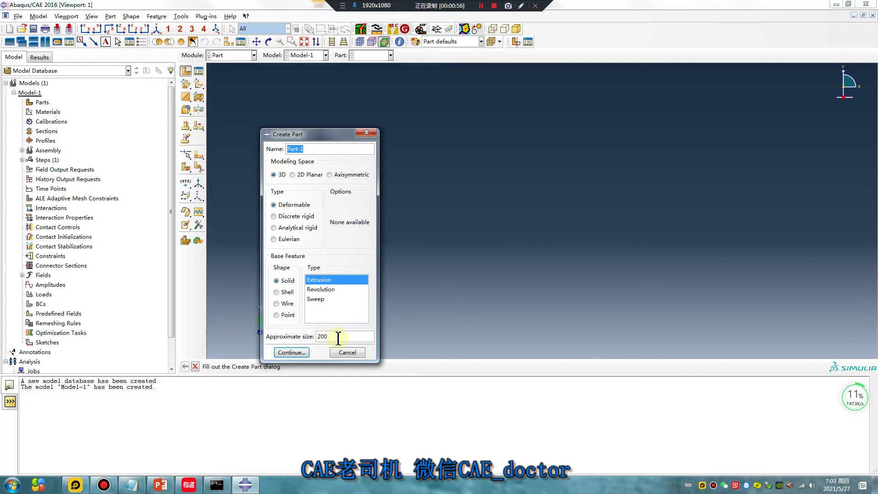
left_click_drag(339, 339, 315, 336)
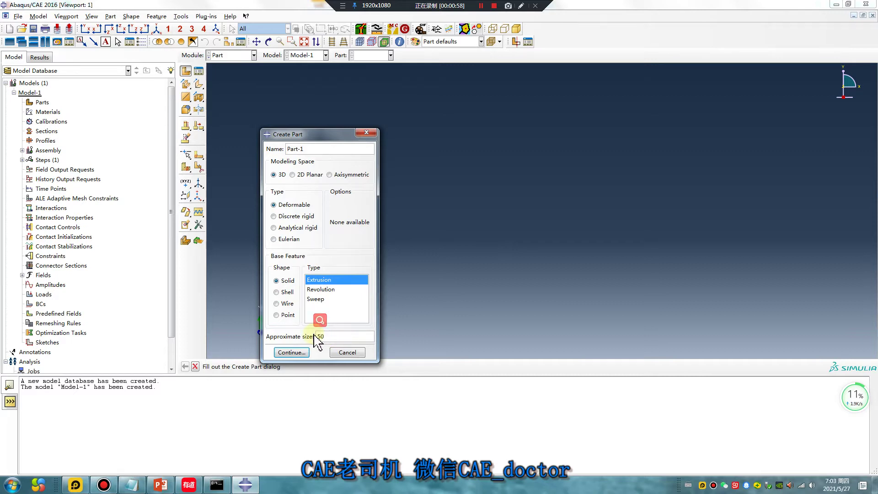
left_click_drag(314, 152, 254, 146)
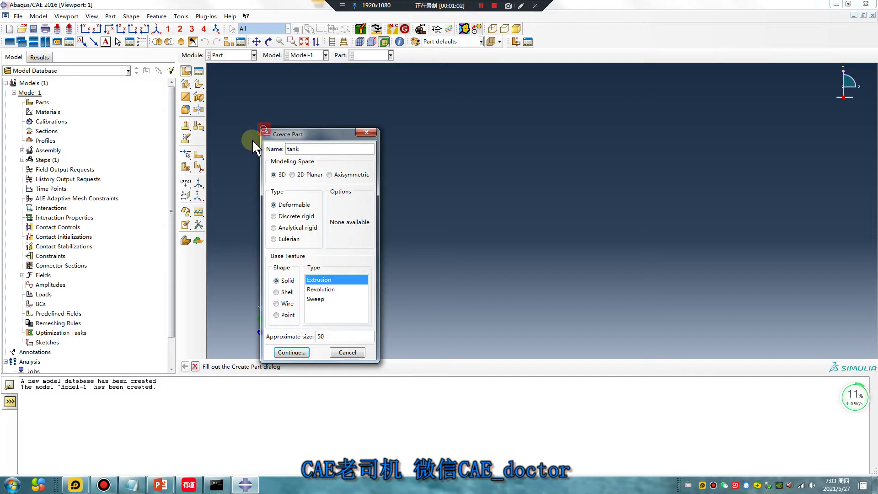
left_click(300, 352)
Sketch a 2 by 2 square with its first corner at the origin and extrude it to a depth of 2
left_click(198, 84)
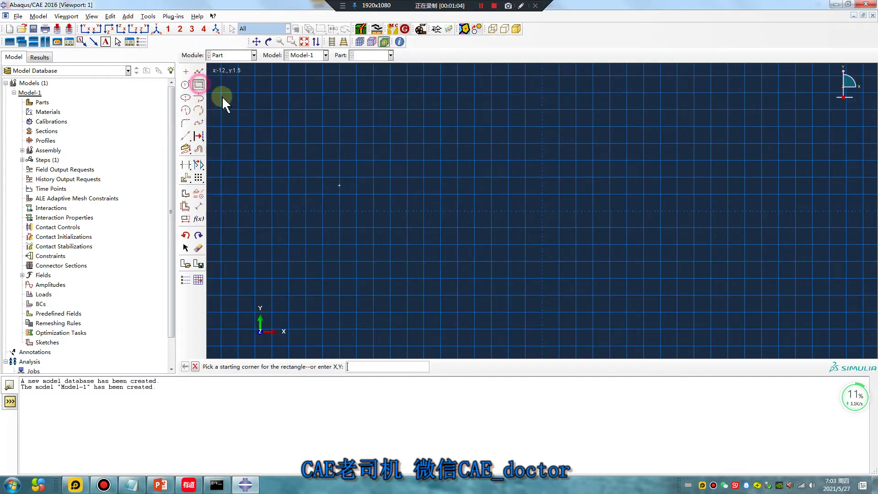
left_click(542, 211)
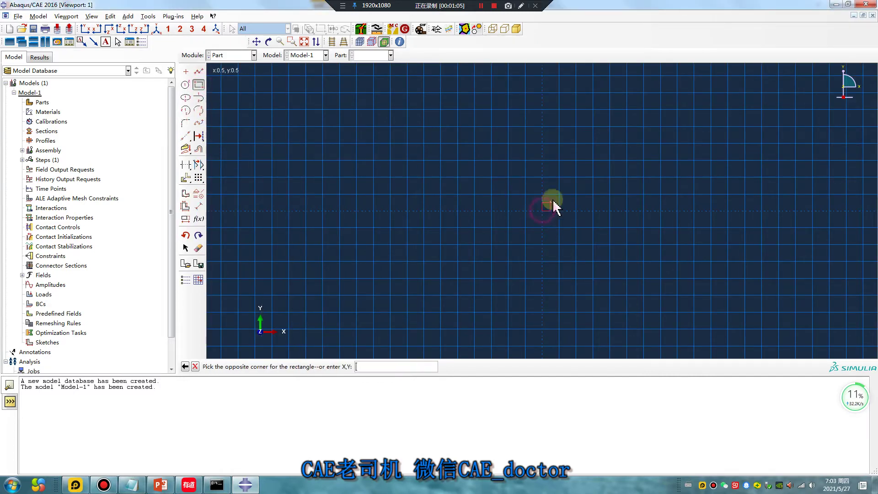
left_click(575, 177)
middle_click(443, 269)
middle_click(444, 269)
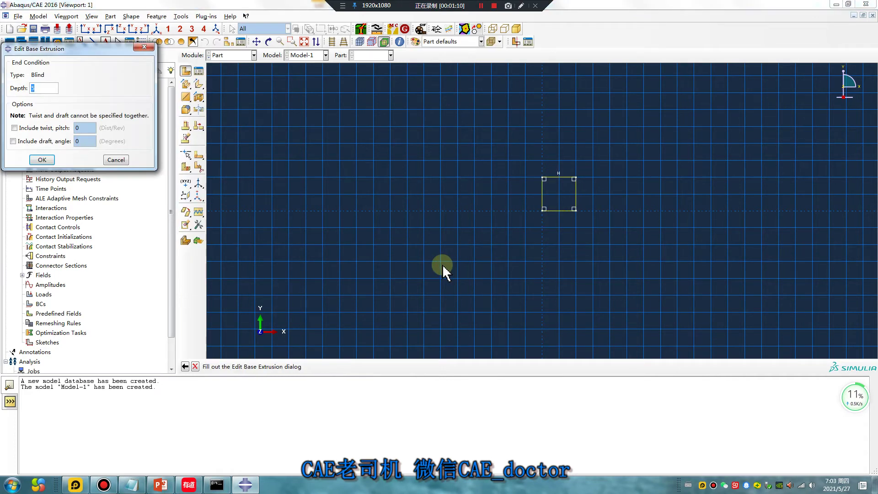
type("2")
middle_click(444, 269)
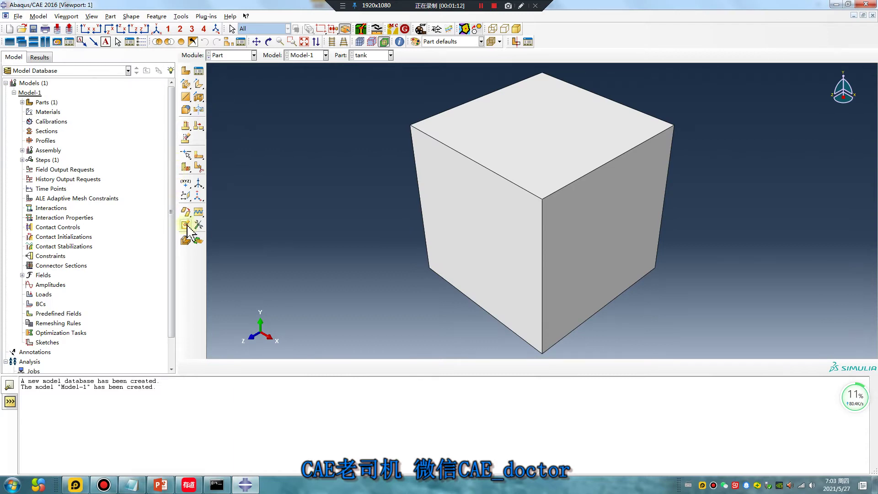
Remove the cube's face at the positive Z end to open the tank
left_click(187, 224)
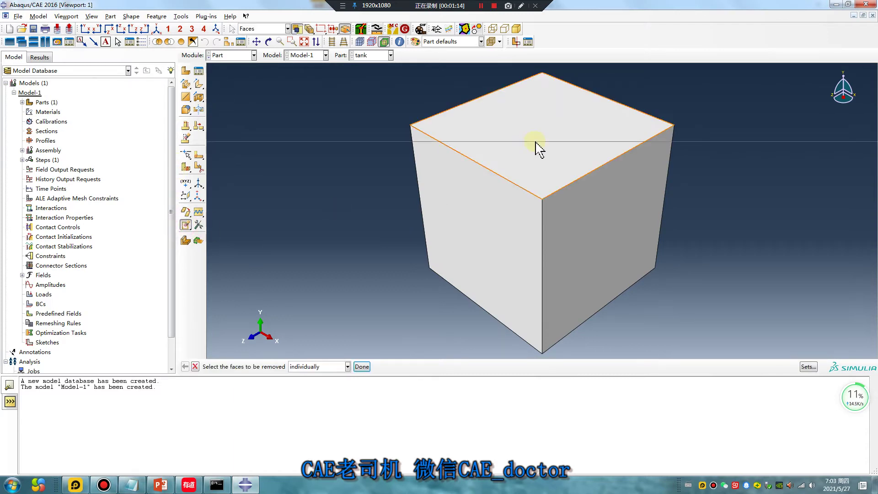
left_click_drag(478, 259, 323, 322, "ctrl+alt")
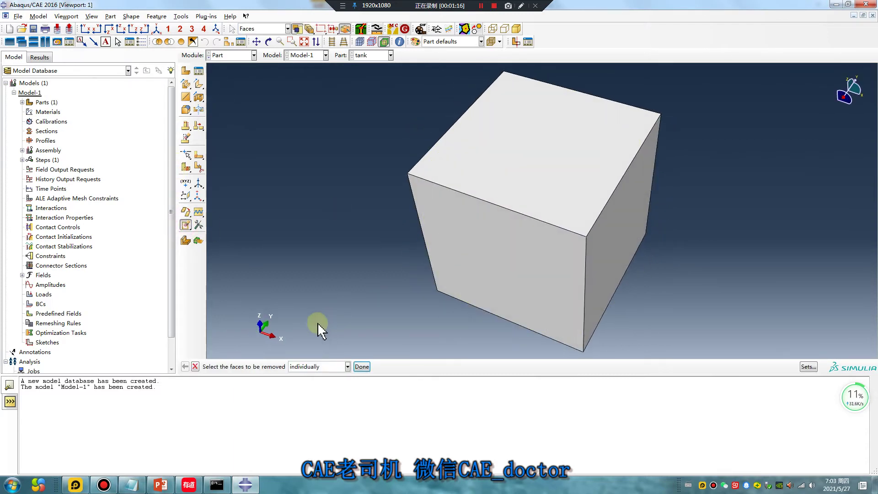
left_click_drag(428, 257, 437, 223, "ctrl+alt")
left_click_drag(604, 221, 567, 182, "ctrl+alt")
left_click_drag(514, 160, 494, 196, "ctrl+alt")
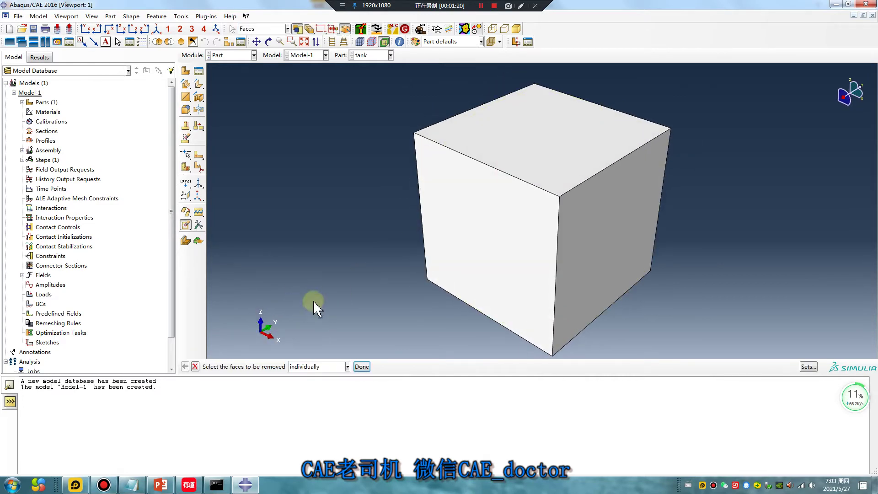
left_click(539, 157)
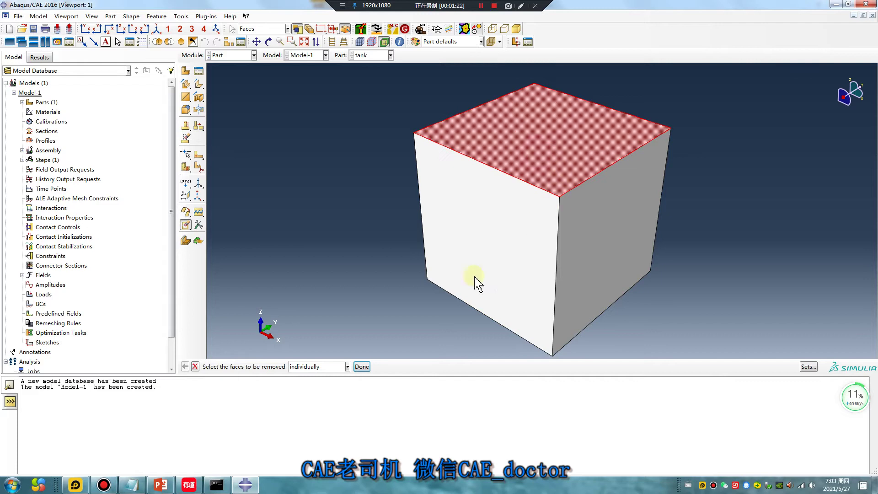
left_click(362, 366)
left_click(404, 261)
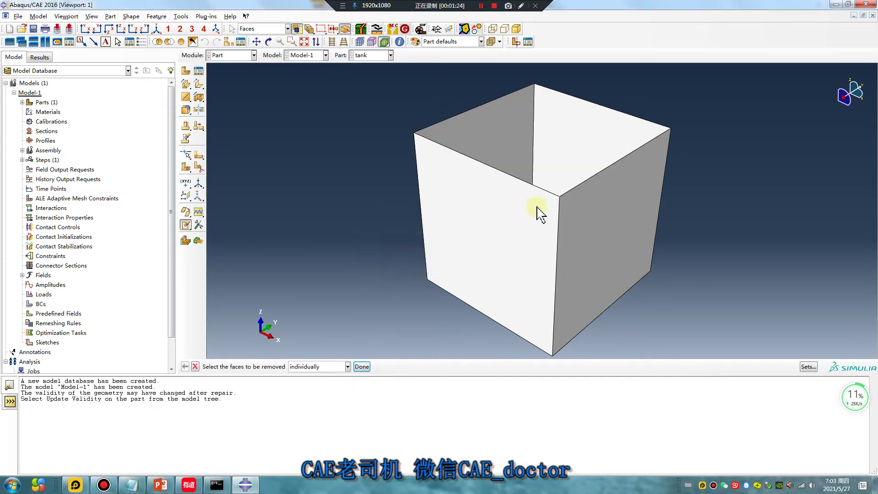
left_click_drag(534, 211, 403, 277, "ctrl+alt")
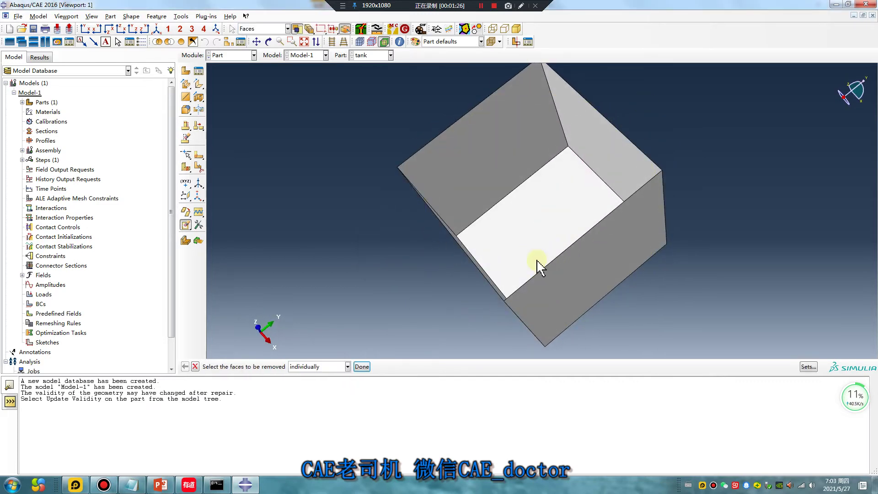
left_click_drag(540, 266, 499, 167, "ctrl+alt")
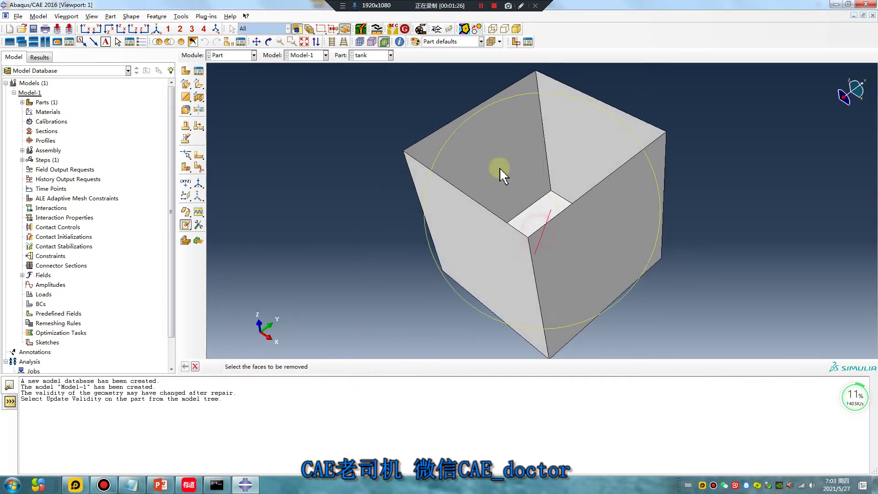
Edit the tank part and change its type to Discrete rigid
left_click(22, 102)
left_click(30, 112)
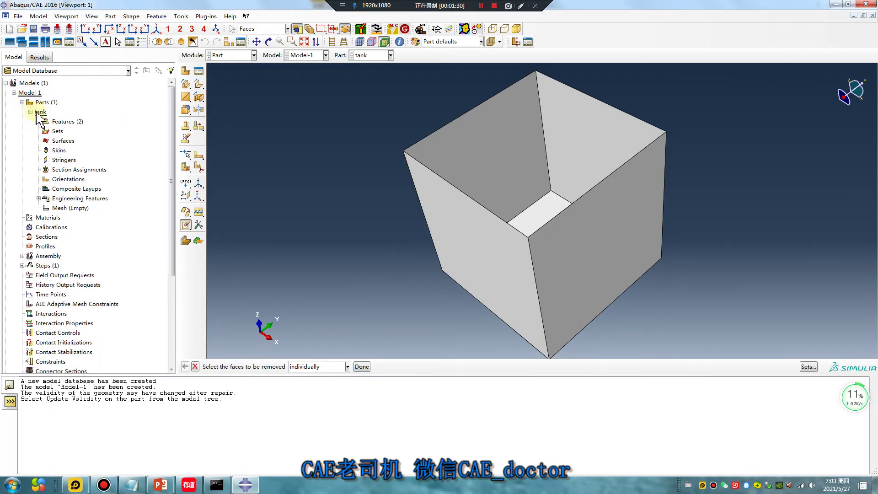
double_click(41, 112)
right_click(40, 112)
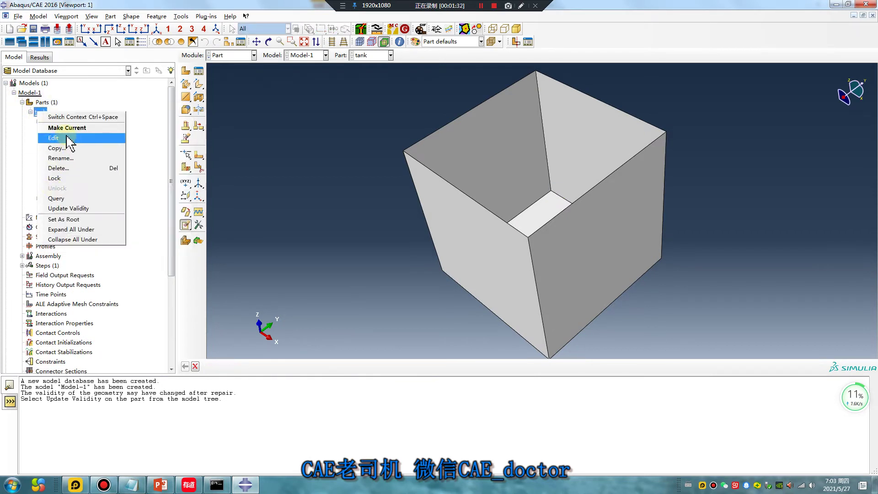
left_click(87, 137)
left_click(242, 220)
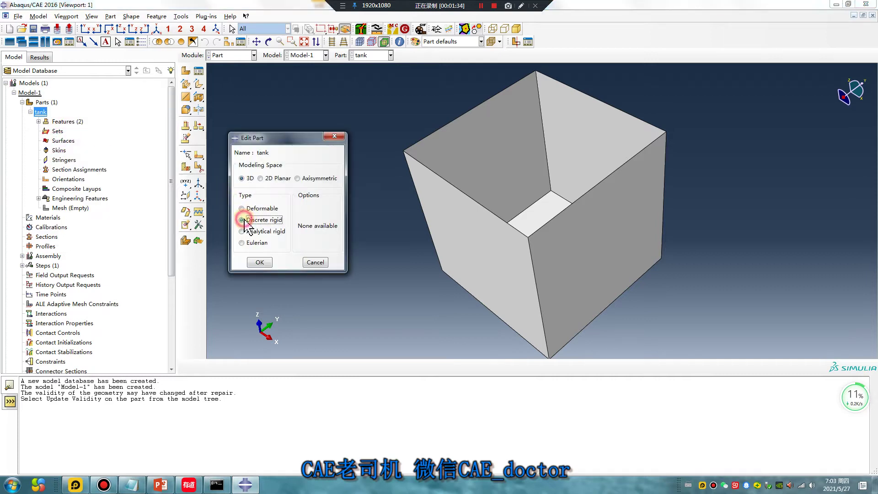
left_click(269, 261)
Add a reference point at the tank's bottom corner located at the origin
left_click(185, 18)
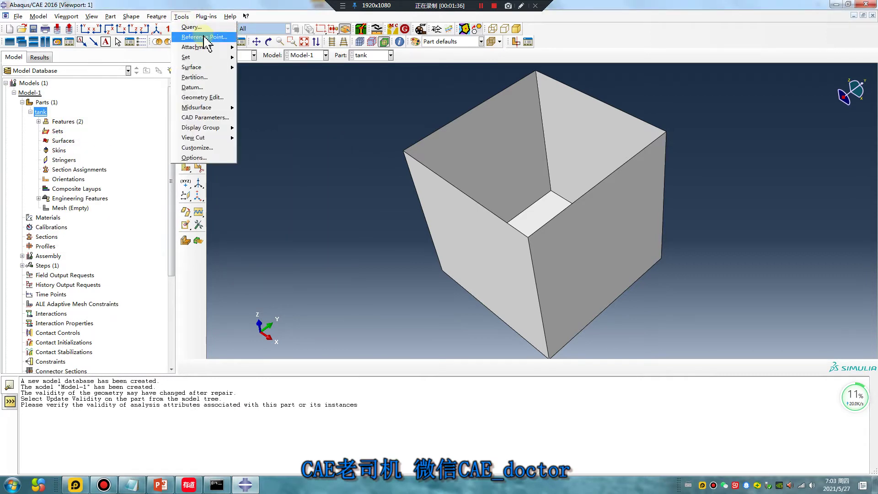
left_click(202, 36)
left_click_drag(549, 227, 554, 284, "ctrl+alt")
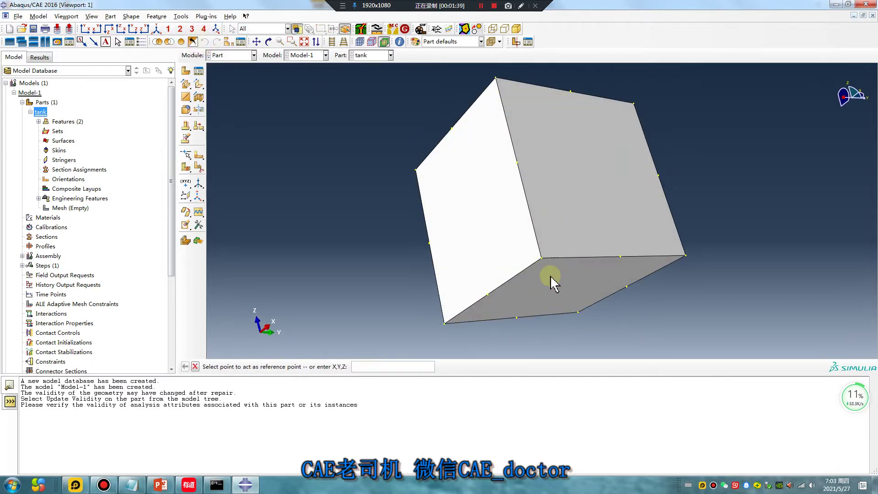
left_click(445, 323)
left_click_drag(533, 180, 569, 292, "ctrl+alt")
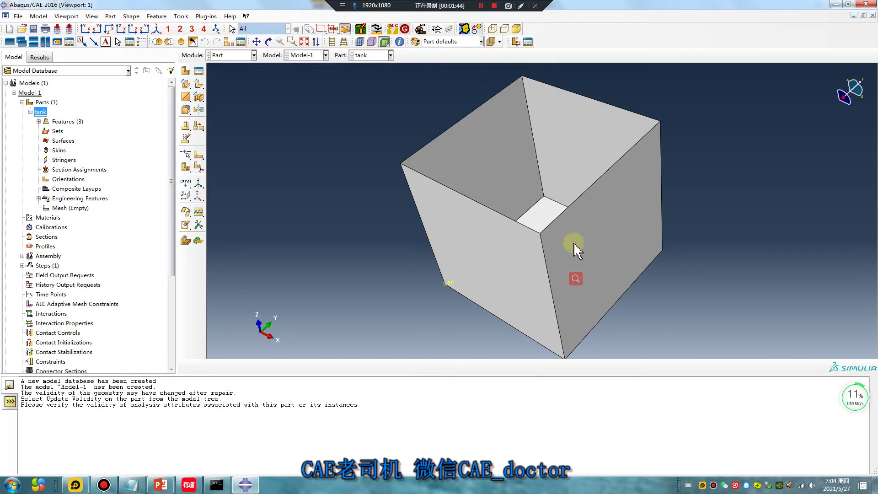
Create a 3D deformable solid extrusion part named water with an approximate size of 50
left_click(30, 112)
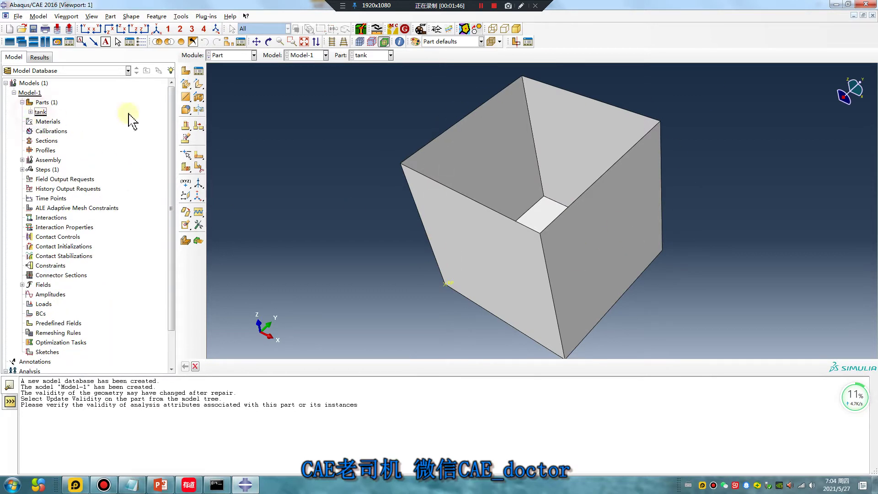
left_click(186, 71)
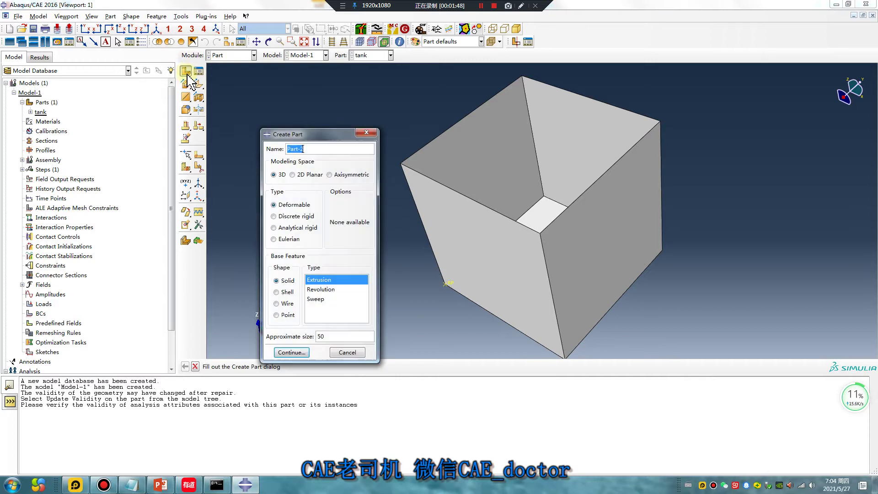
type("water")
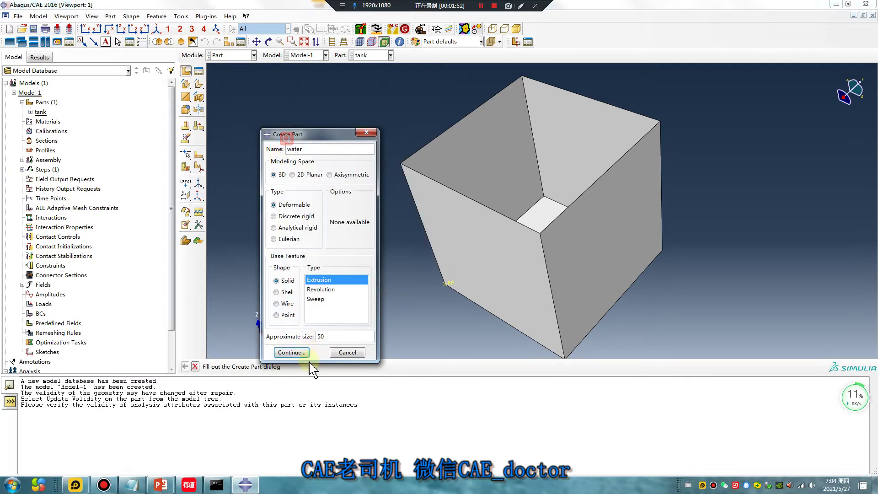
left_click(293, 352)
Sketch a 2 by 2 square with its first corner at the origin and extrude it to a depth of 1.8
left_click(198, 85)
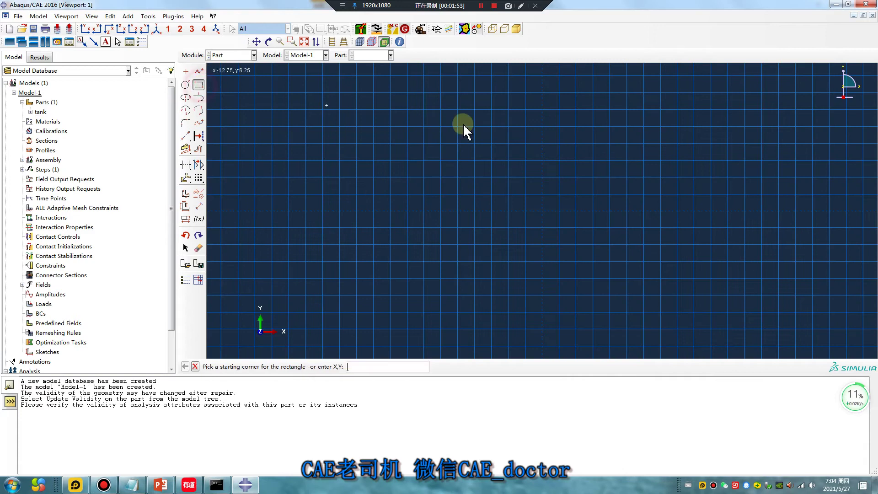
left_click(542, 211)
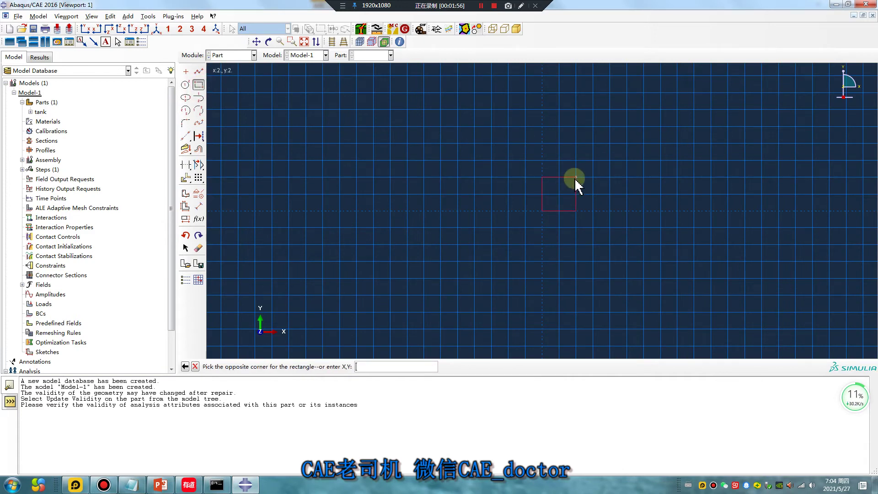
left_click(575, 178)
middle_click(474, 261)
middle_click(474, 261)
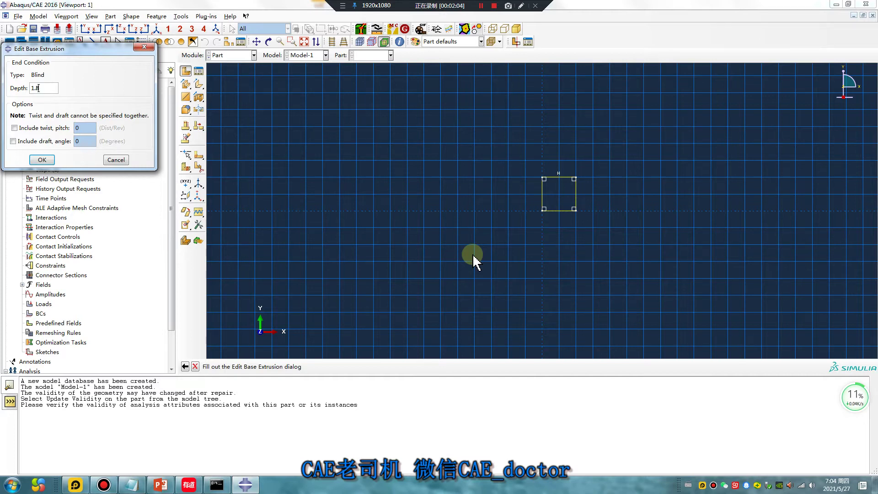
middle_click(474, 255)
key("F2")
left_click_drag(569, 257, 532, 252)
middle_click(525, 254)
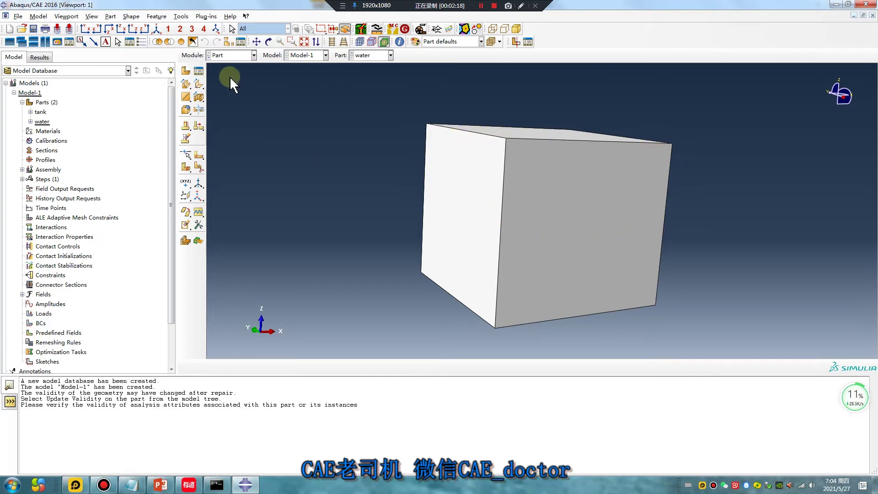
left_click(182, 17)
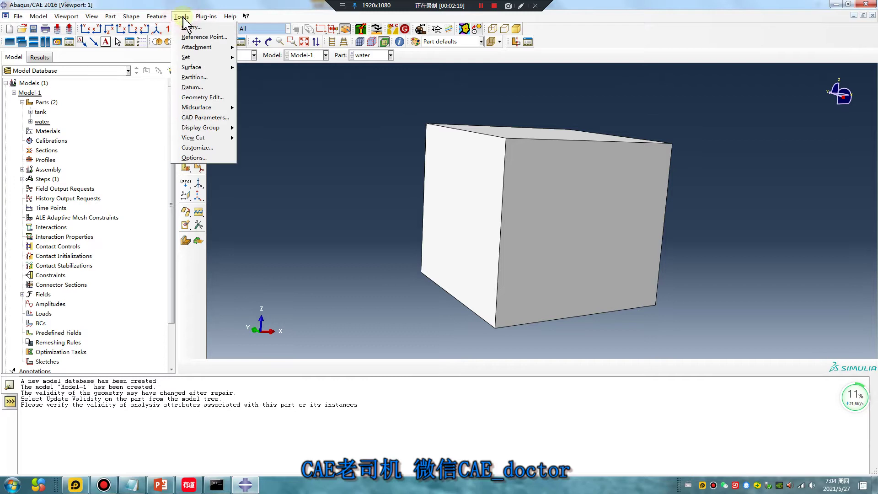
left_click(208, 79)
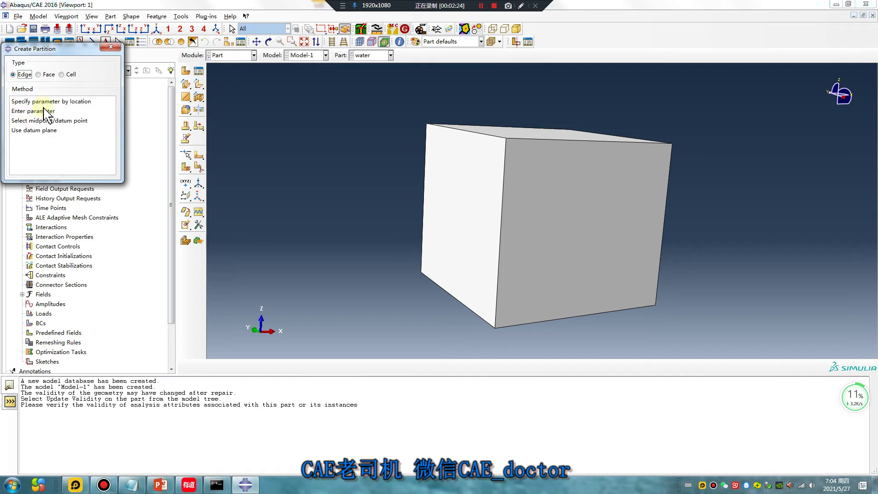
left_click(111, 46)
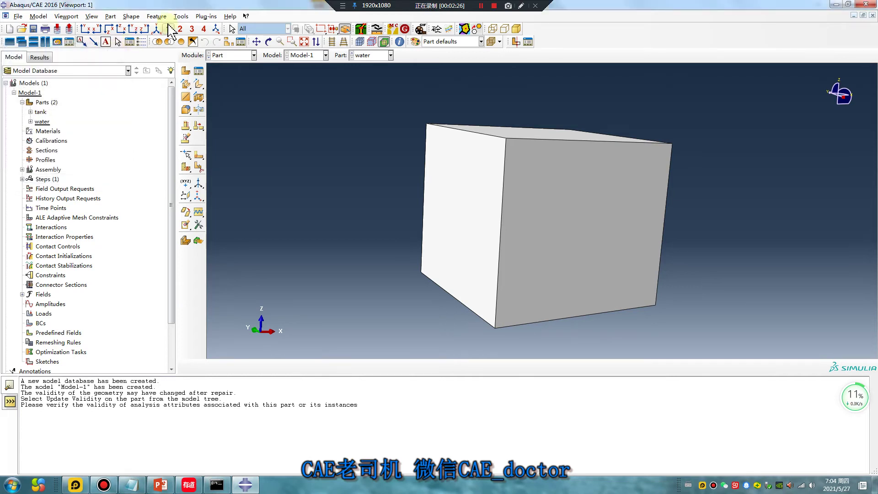
left_click(181, 17)
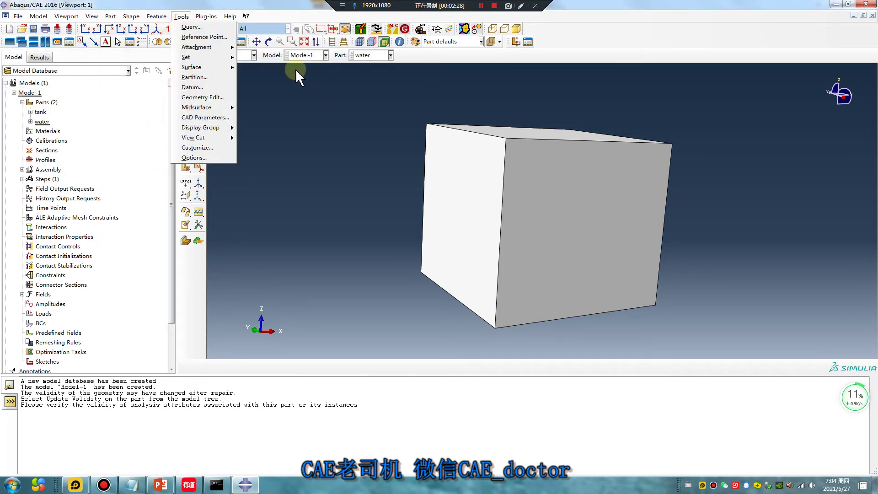
left_click(214, 87)
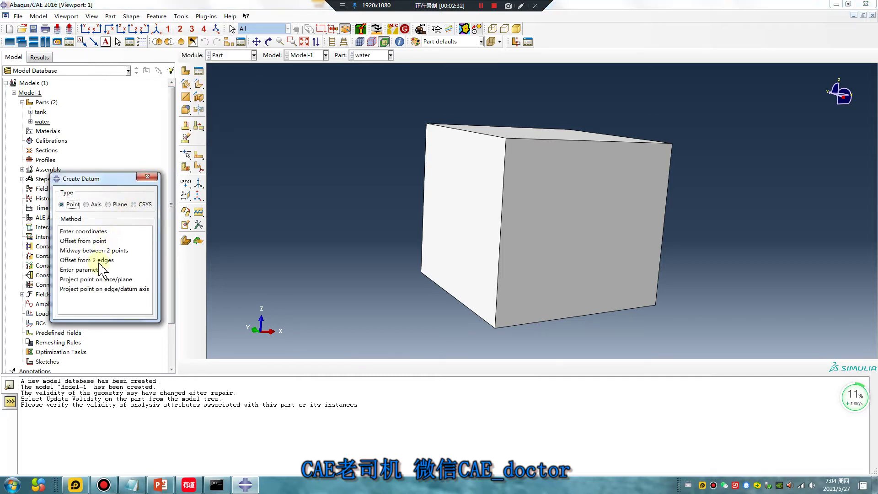
left_click(147, 176)
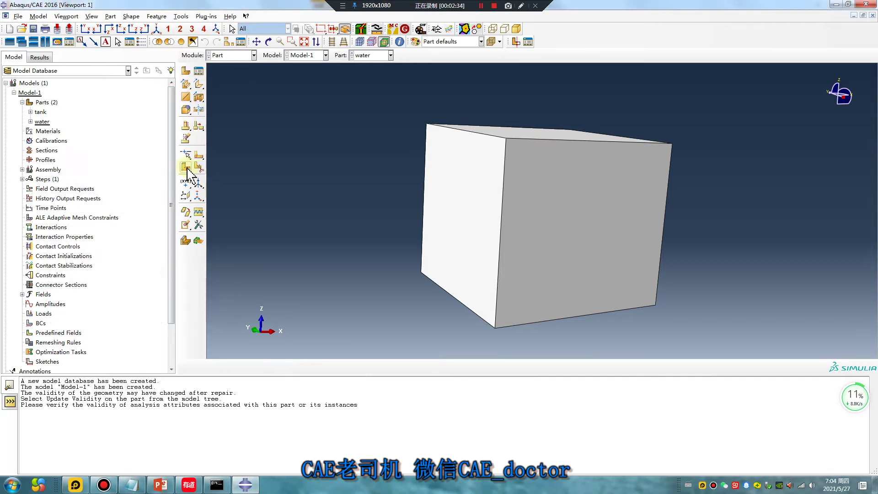
Partition the water block's cell at mid-height with a horizontal plane, using the point-and-normal method on its vertical edges
left_click(186, 168)
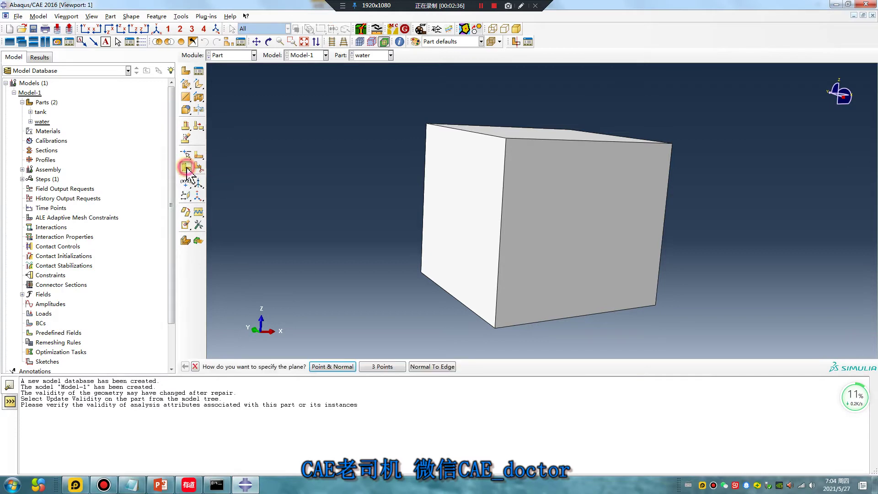
left_click(325, 368)
left_click(501, 234)
left_click(420, 248)
middle_click(414, 248)
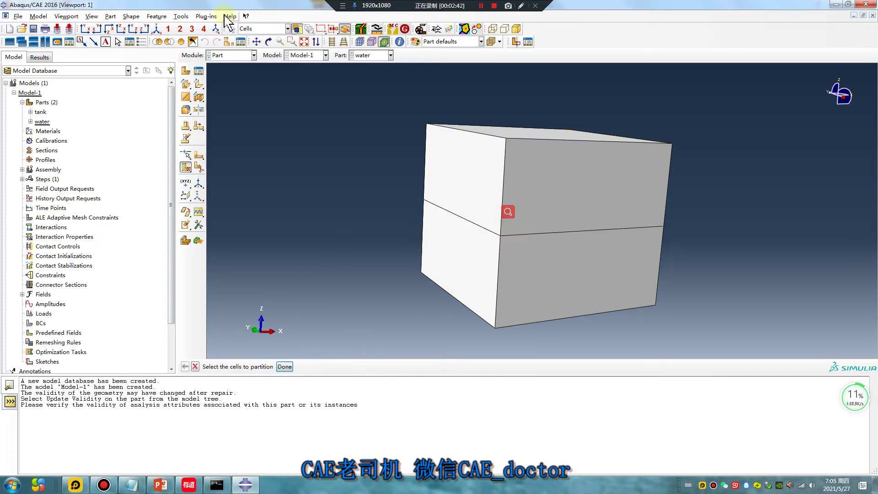
Create a geometry set named Set-water containing the lower cell of the water part
left_click(181, 16)
mouse_move(215, 57)
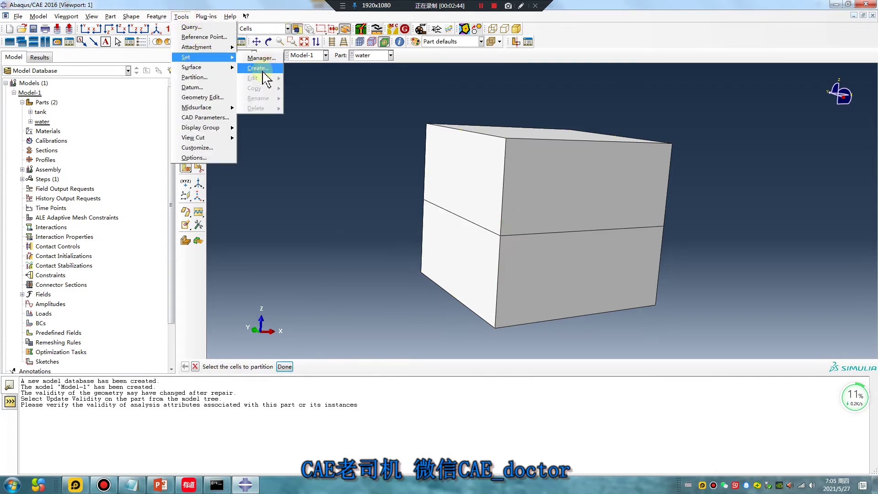
left_click(263, 69)
left_click(263, 200)
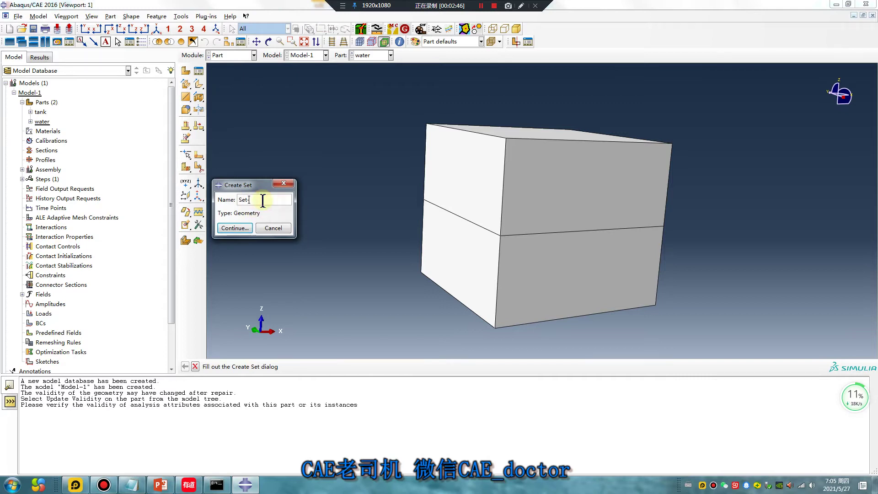
type("water")
left_click(235, 228)
left_click(275, 28)
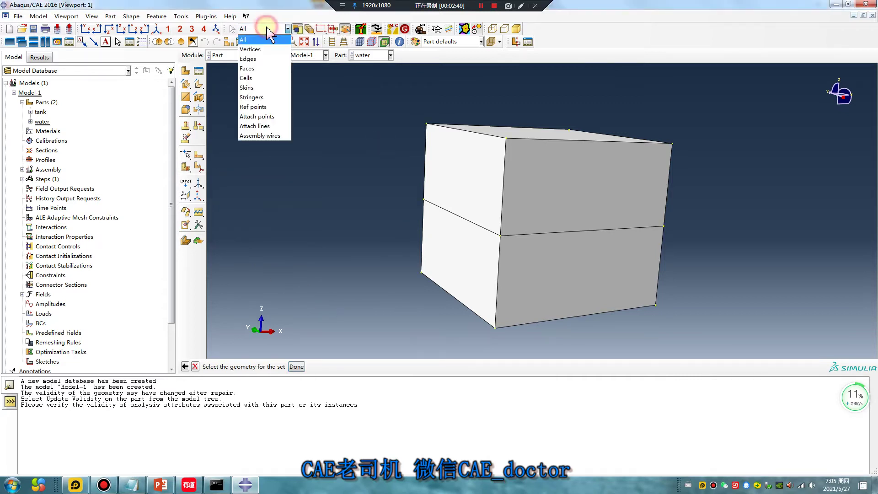
left_click(267, 73)
left_click(501, 272)
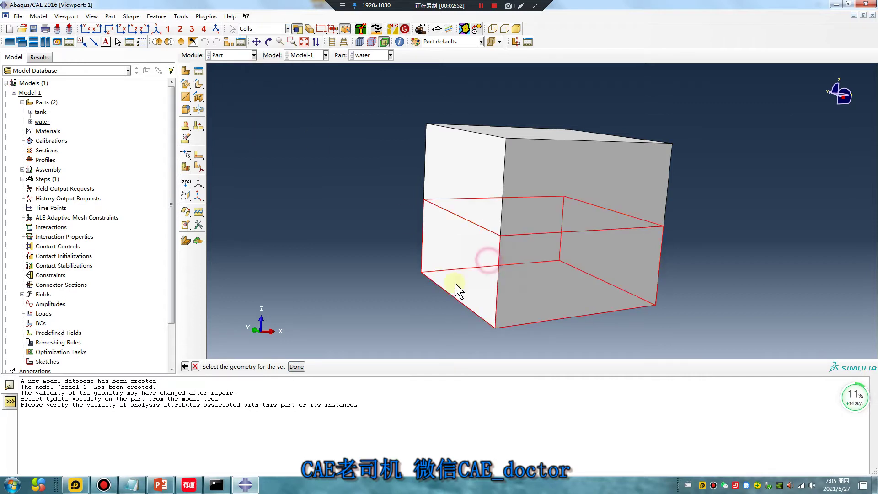
left_click(296, 367)
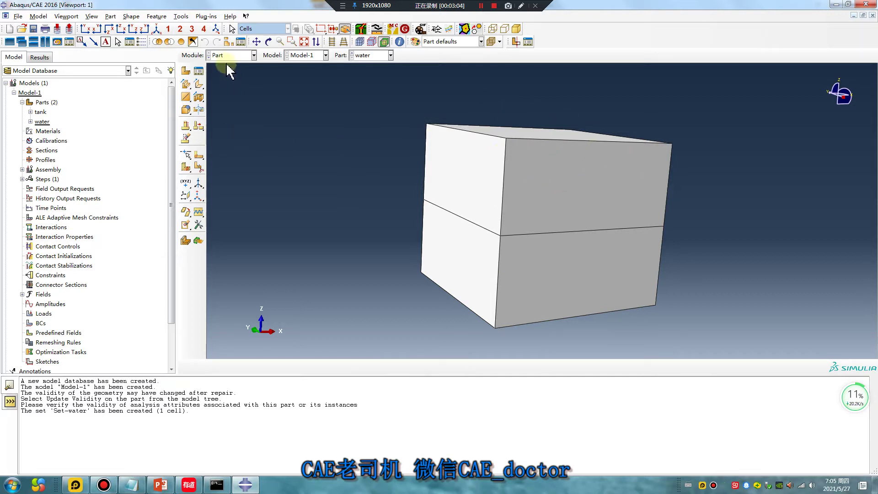
Edit the water part and change its type to Eulerian
right_click(42, 122)
left_click(59, 148)
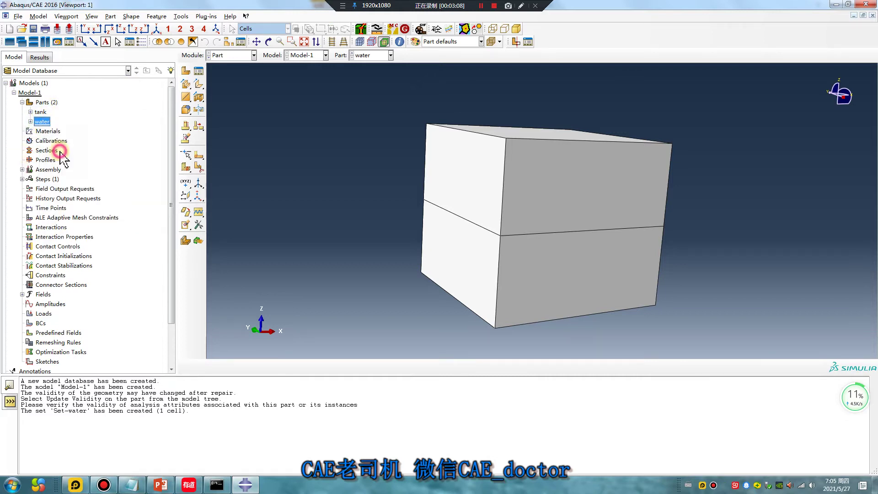
left_click(257, 244)
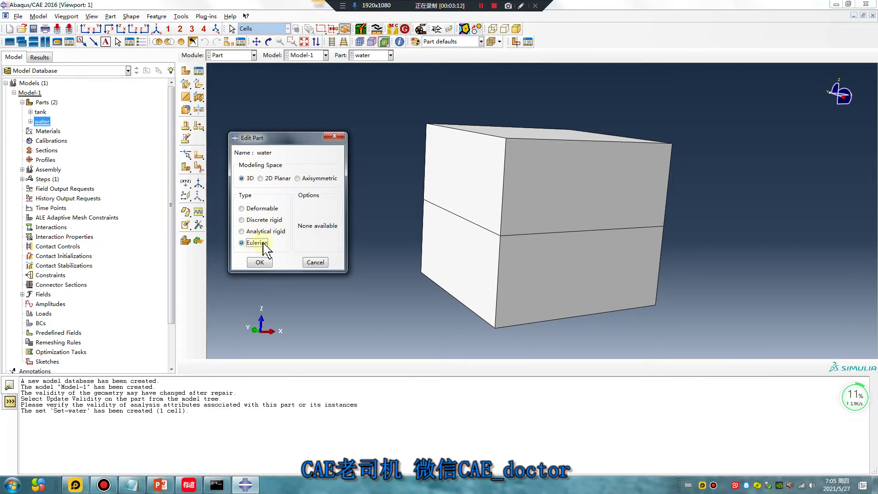
mouse_move(256, 246)
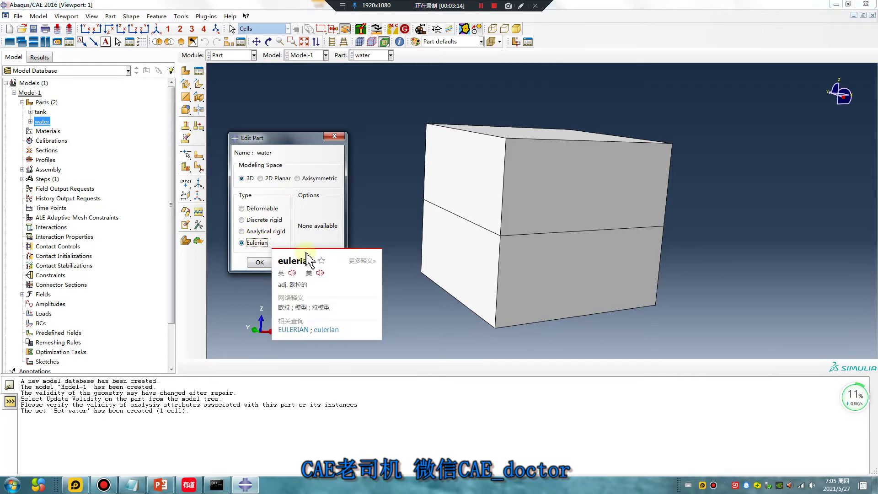
left_click(320, 273)
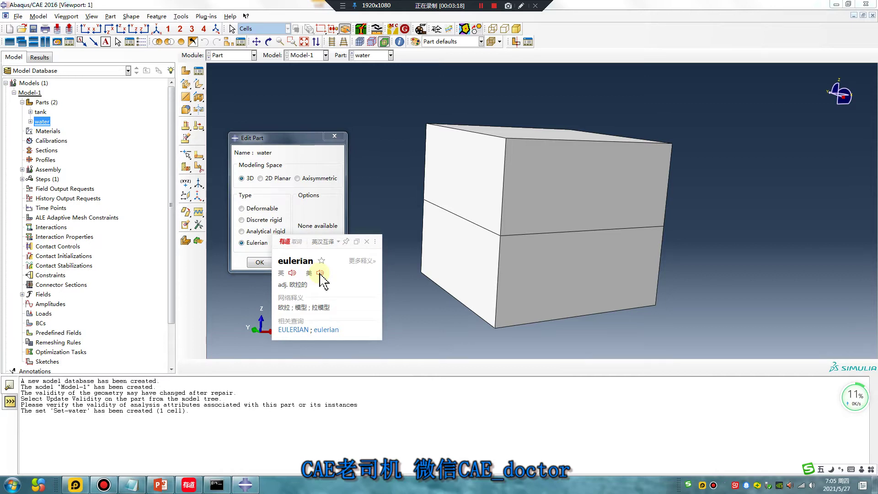
left_click(240, 281)
left_click(260, 264)
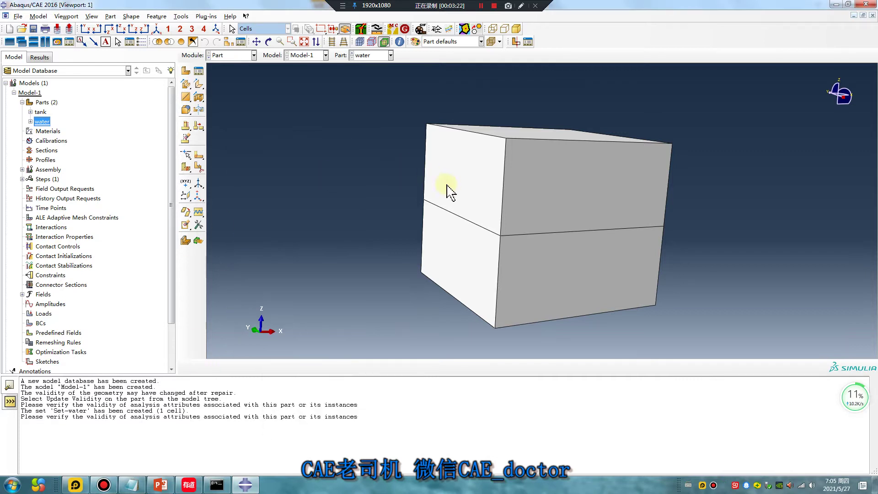
Create a 3D discrete rigid shell part named steel ball, using a revolution base feature and an approximate size of 50
left_click(186, 70)
double_click(306, 149)
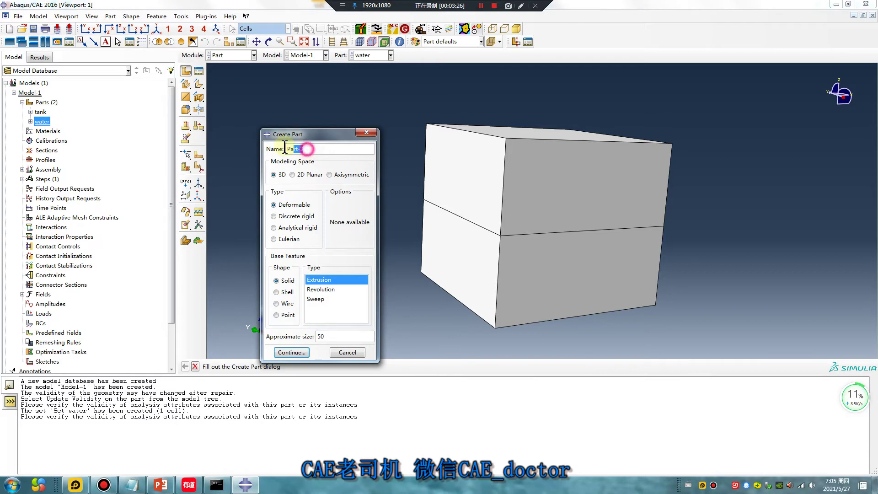
mouse_move(276, 150)
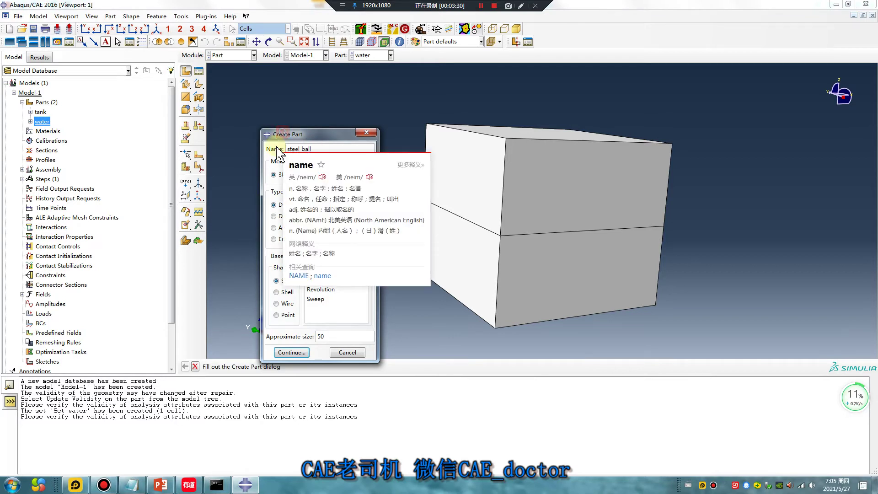
left_click(277, 292)
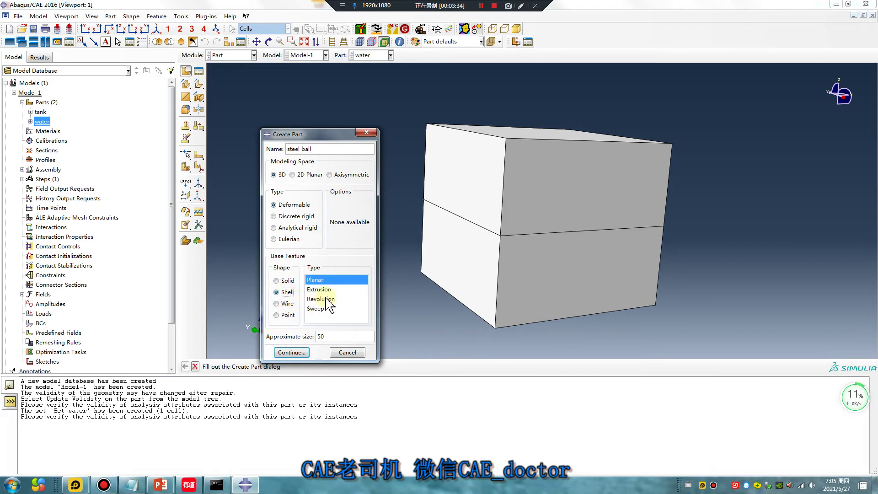
left_click(277, 219)
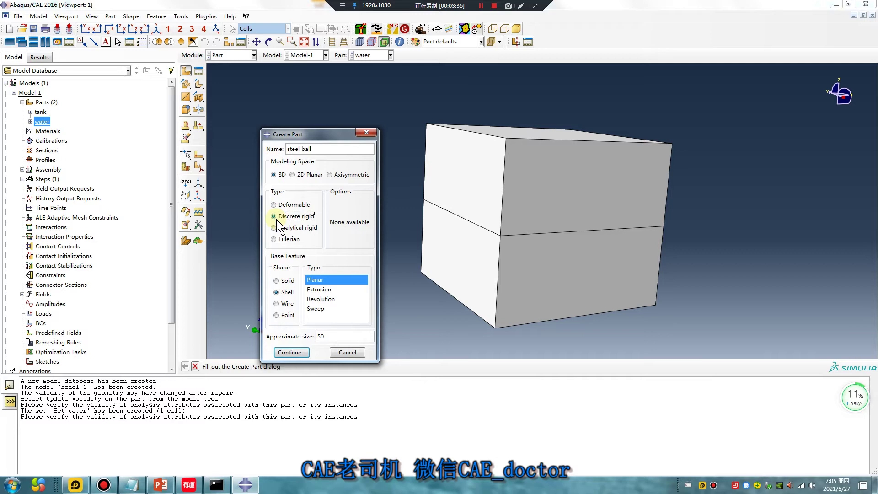
left_click(322, 300)
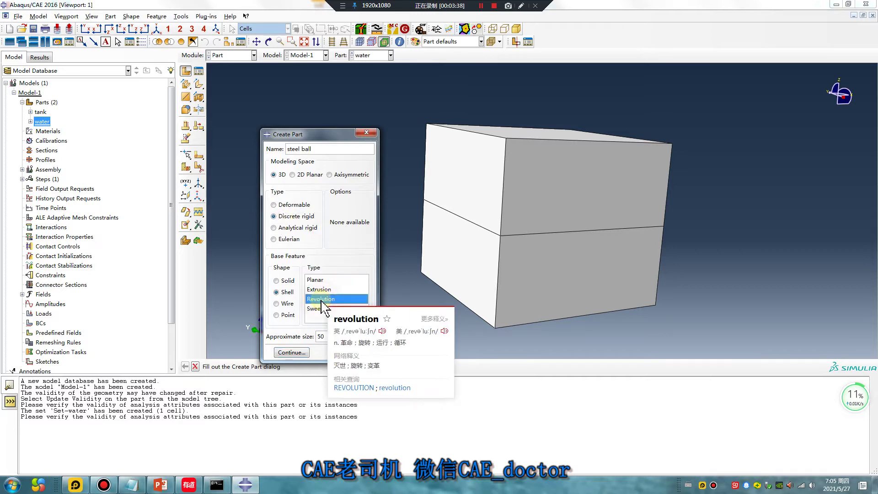
left_click(291, 353)
Sketch a circle of radius 0.25 centred at (0, 1) and draw a vertical line across its diameter on the revolution axis
left_click(185, 85)
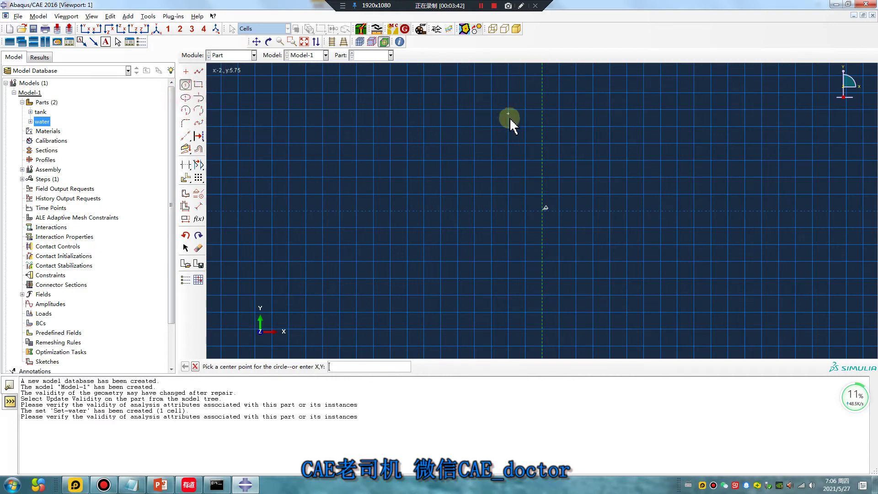
left_click(543, 194)
scroll(543, 195, "up", 3)
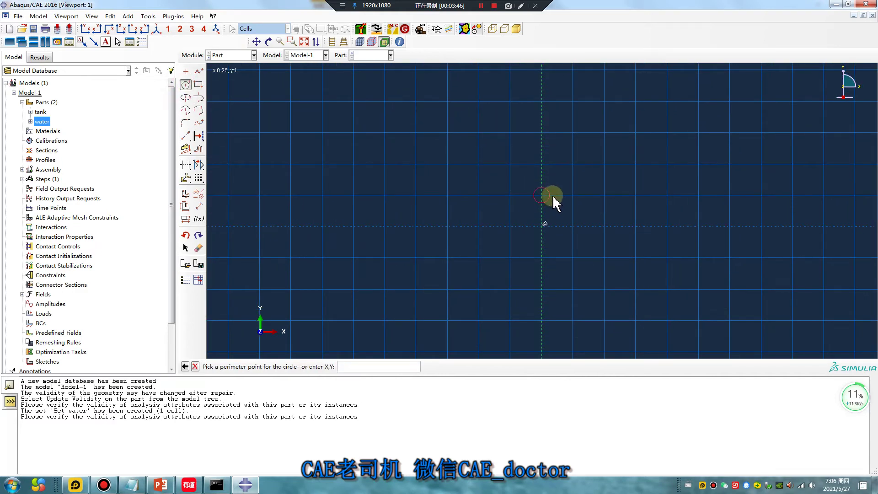
left_click(198, 72)
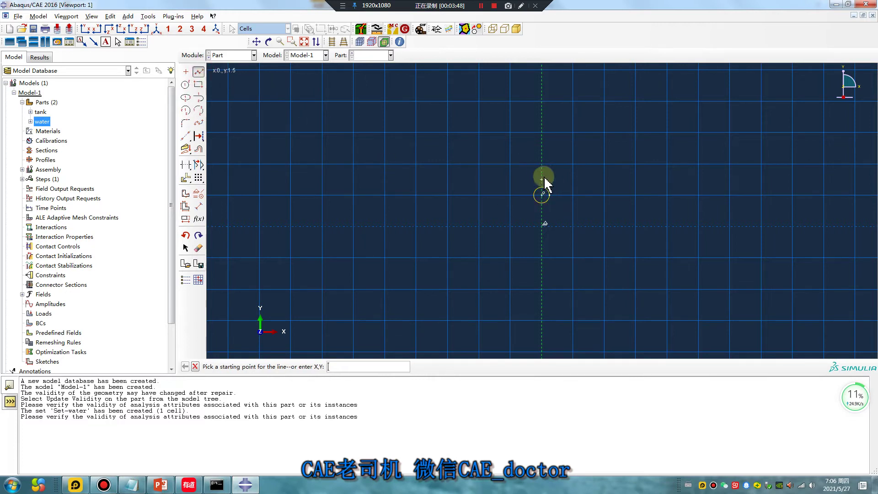
left_click(542, 202)
Trim away the half of the circle left of the axis and revolve the remaining profile 360 degrees into the ball shell
left_click(186, 165)
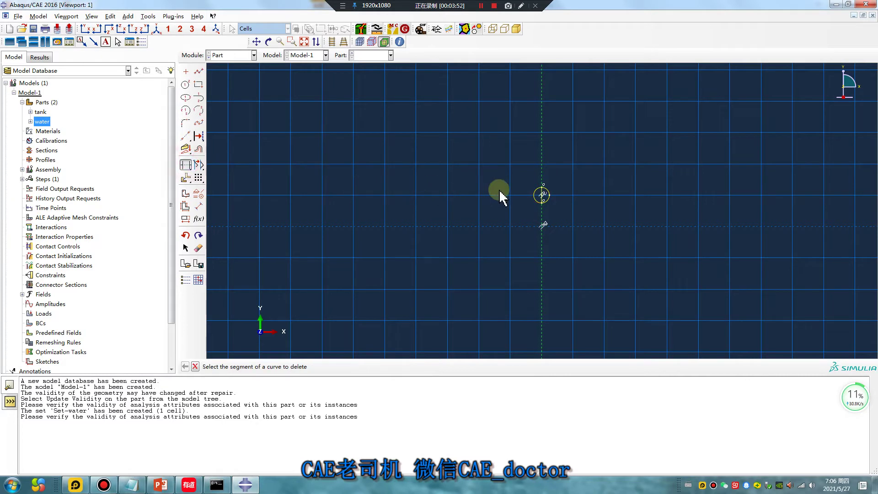
left_click(538, 194)
middle_click(415, 223)
middle_click(412, 220)
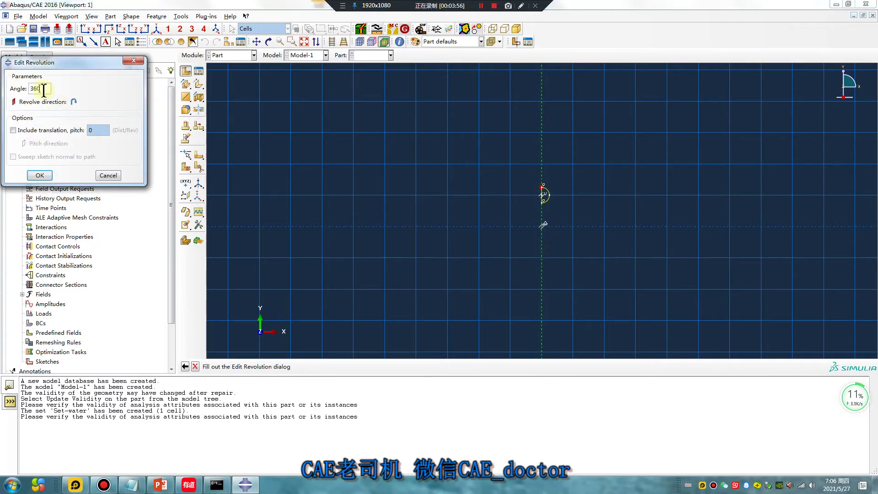
left_click(40, 175)
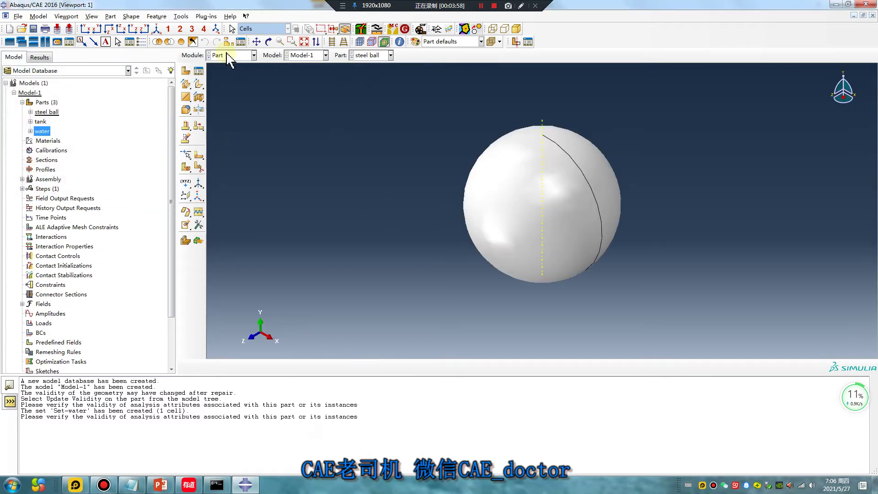
Create a reference point at the top pole of the steel ball part
left_click(181, 16)
left_click(197, 35)
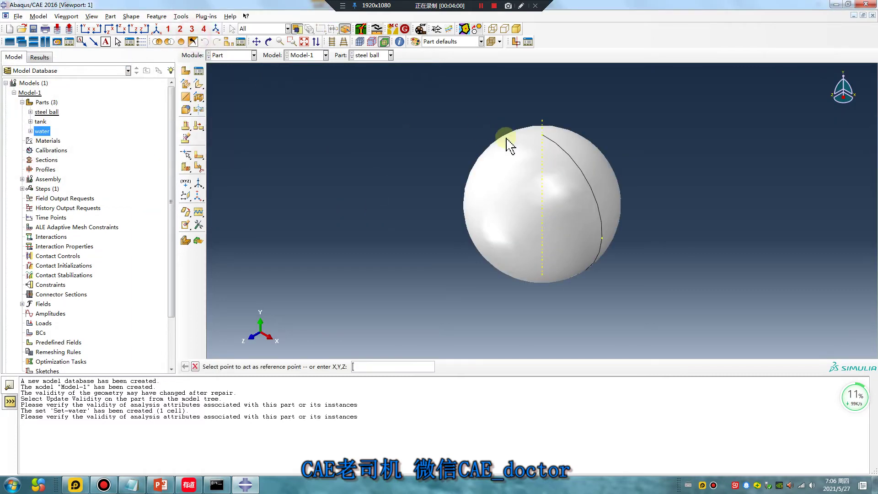
left_click(544, 137)
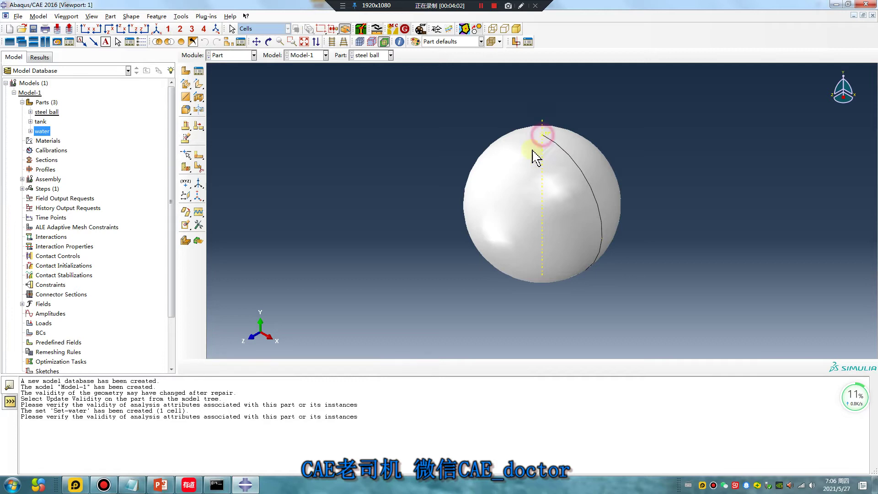
In the Property module, create a material named water with a uniform mass density of 1000
left_click(231, 55)
left_click(223, 75)
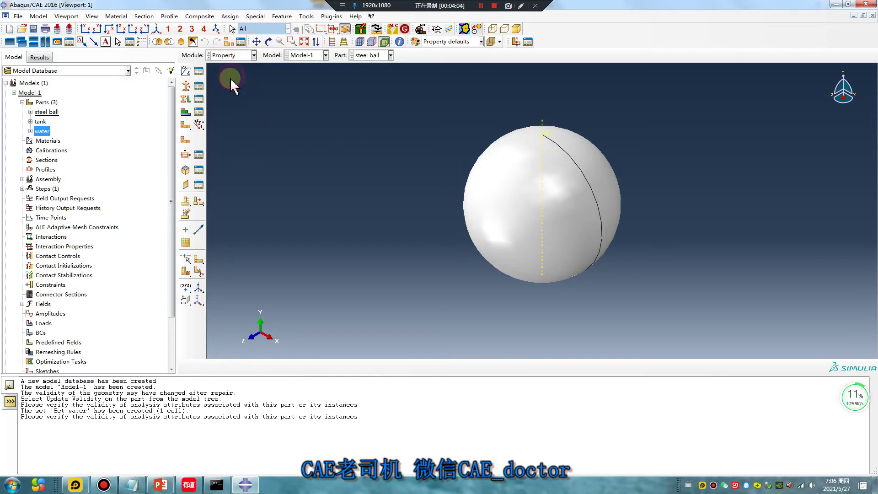
left_click(186, 71)
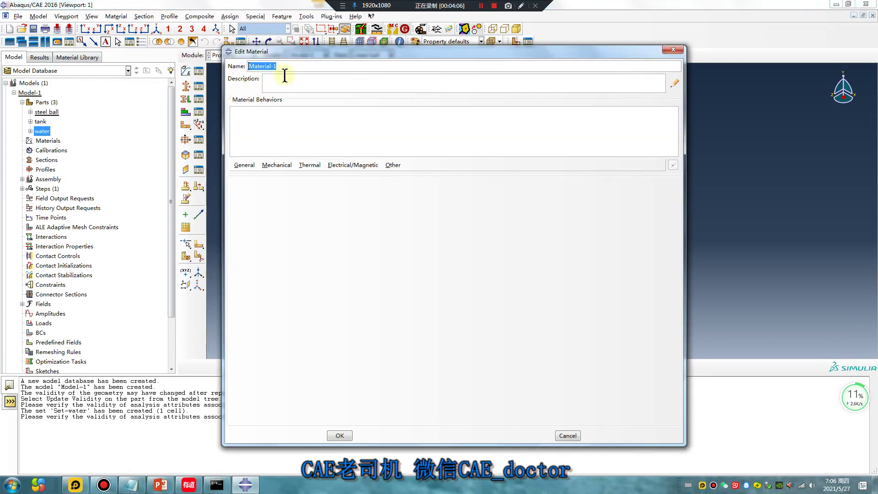
type("w")
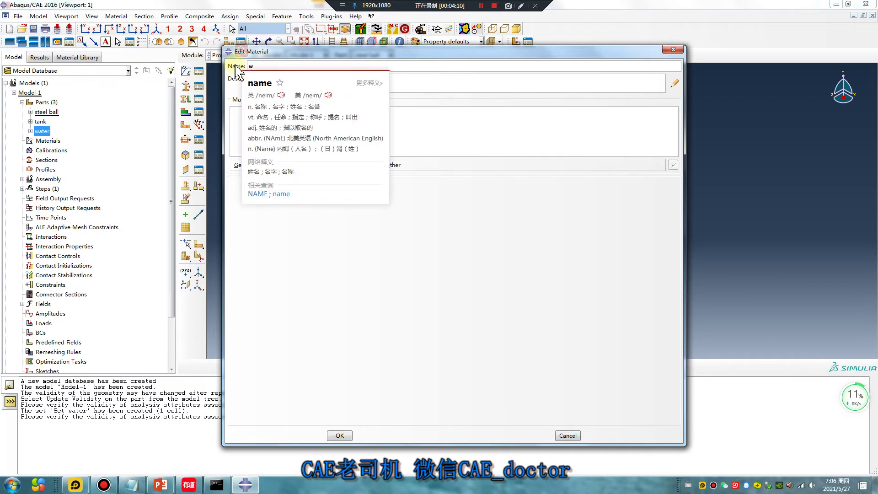
type("ater")
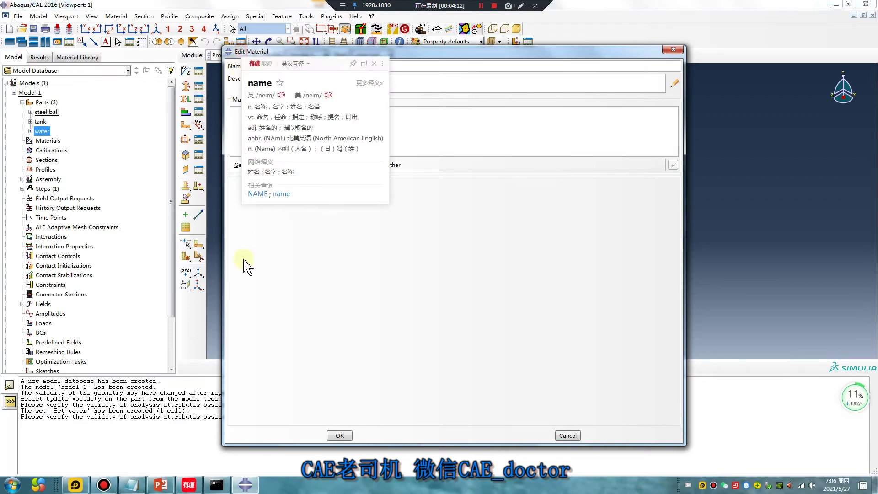
left_click(244, 165)
left_click(249, 175)
left_click(270, 260)
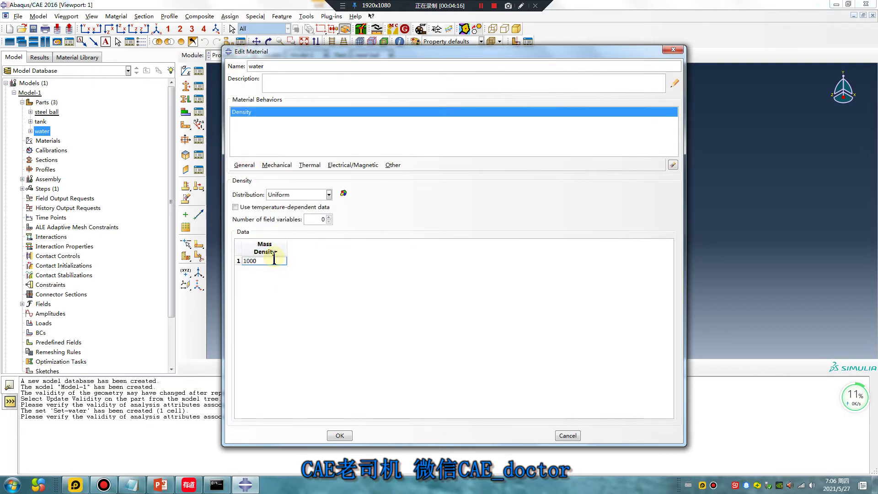
Add Newtonian viscosity to the water material and enter its dynamic viscosity
left_click(277, 165)
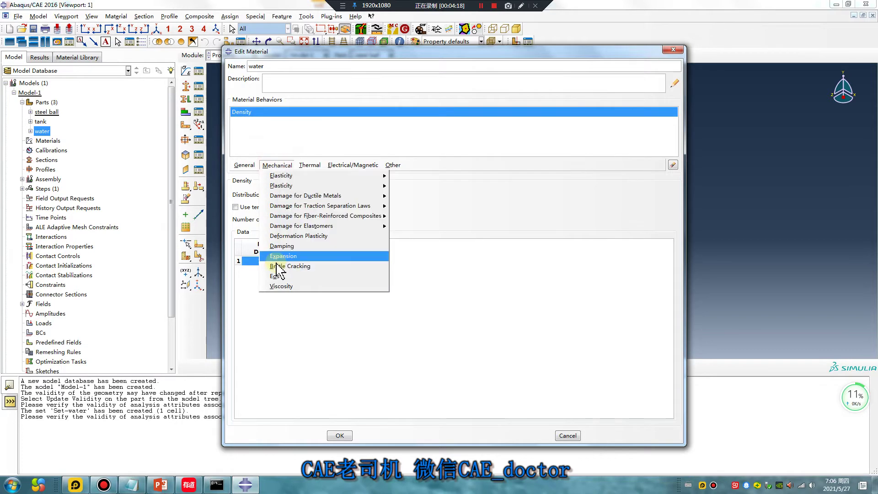
left_click(286, 286)
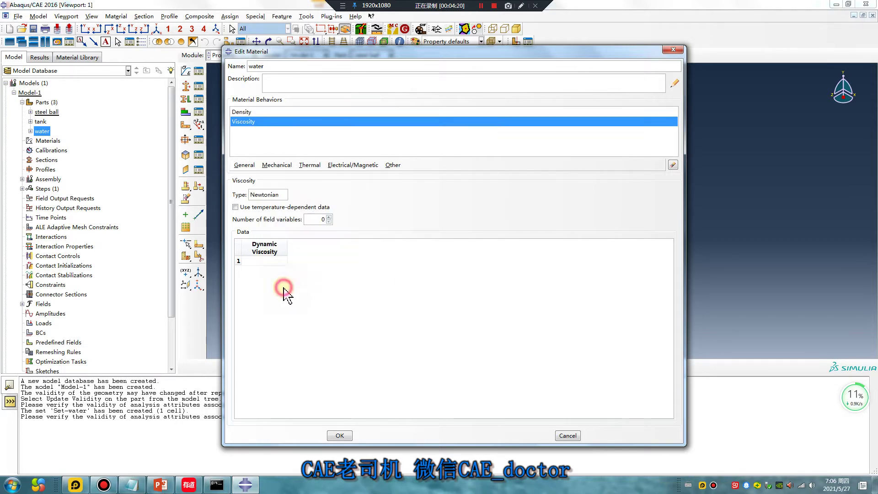
left_click(266, 261)
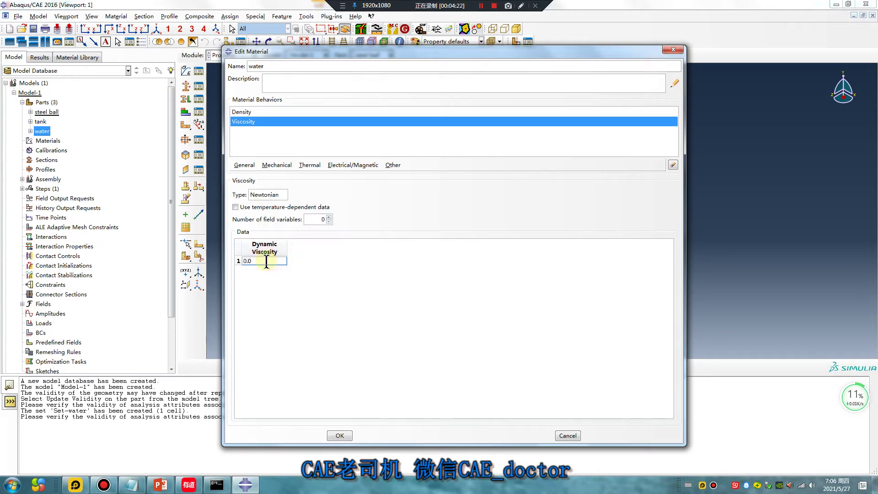
Add a Us - Up equation of state to the water material with c0 1490 and s 1.79, consulting the water notes file
left_click(278, 165)
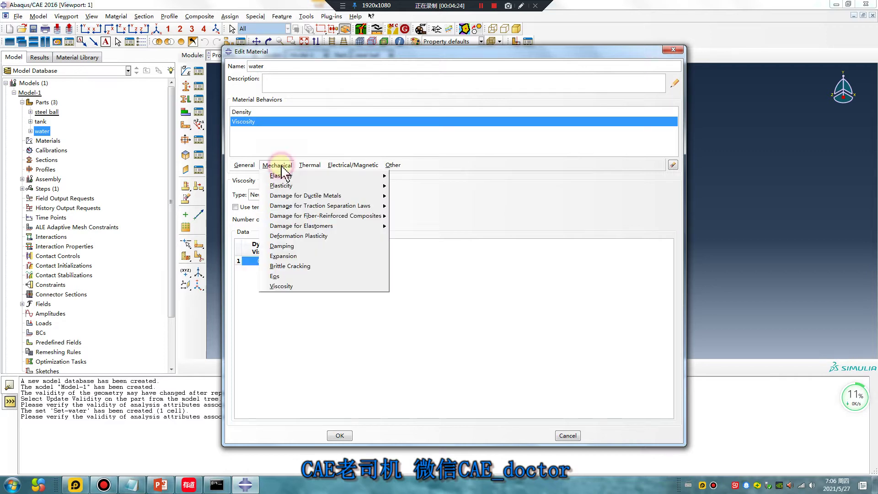
left_click(277, 277)
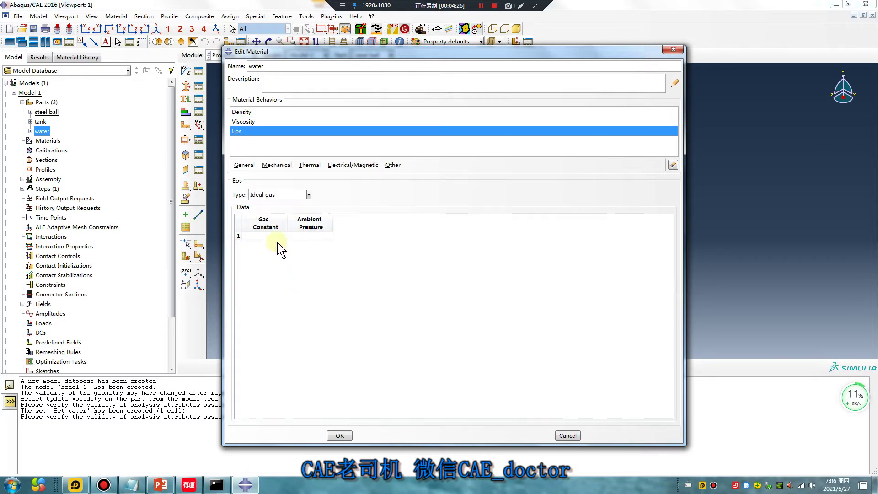
left_click(279, 194)
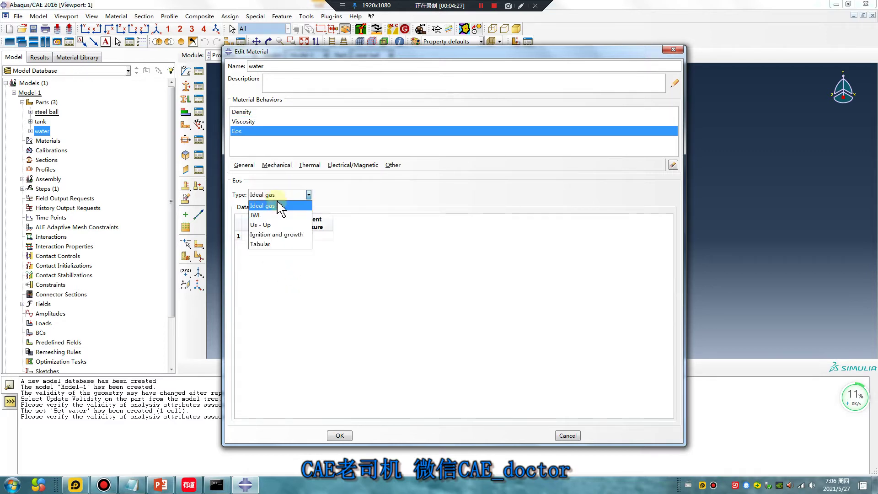
left_click(278, 227)
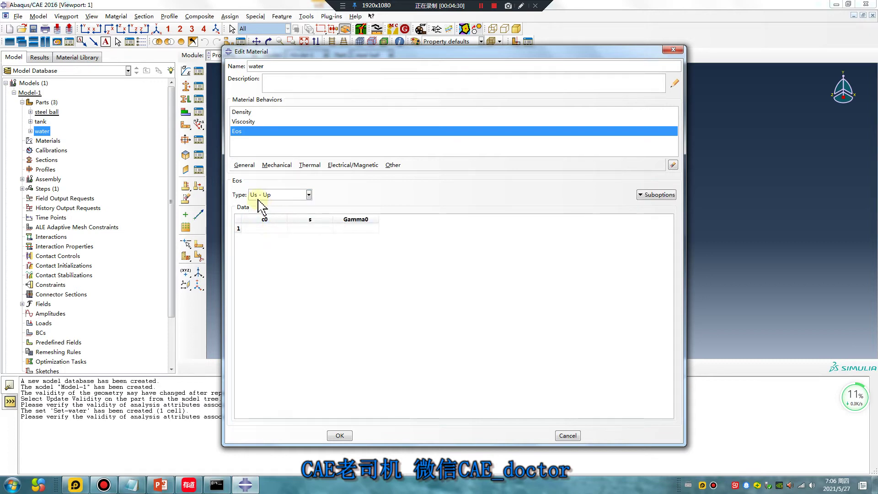
left_click(263, 229)
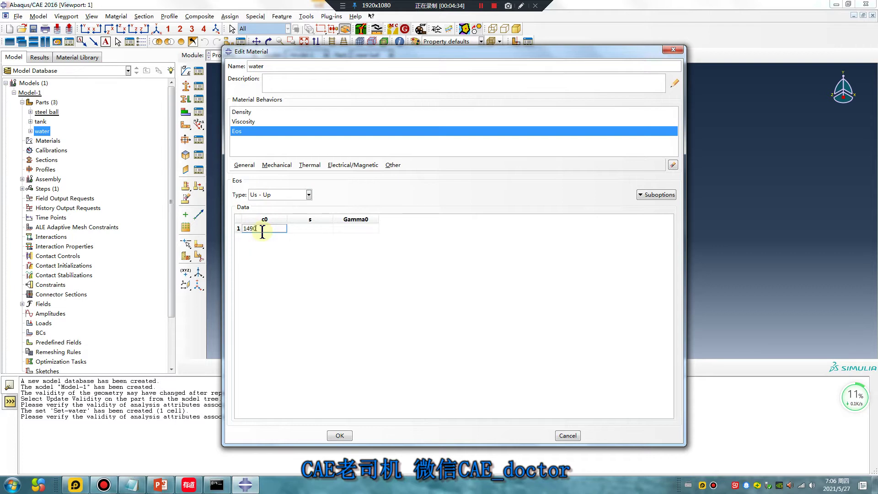
left_click(132, 484)
left_click_drag(409, 166, 371, 168)
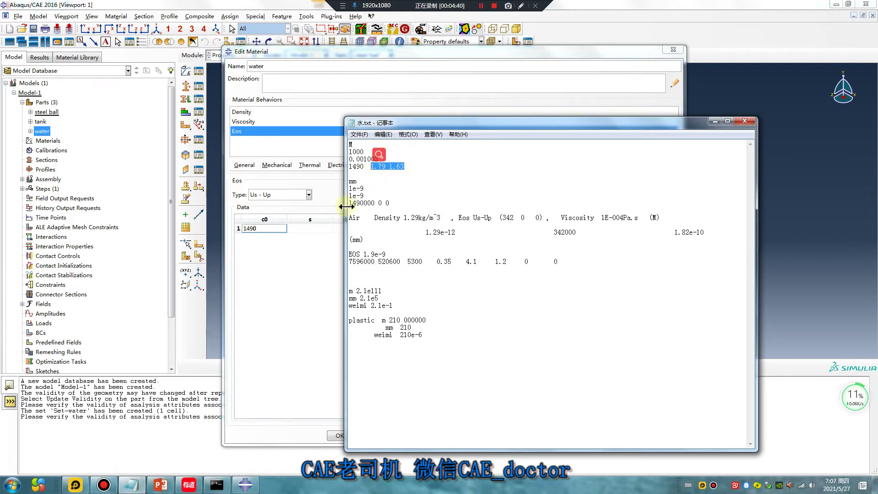
left_click(311, 229)
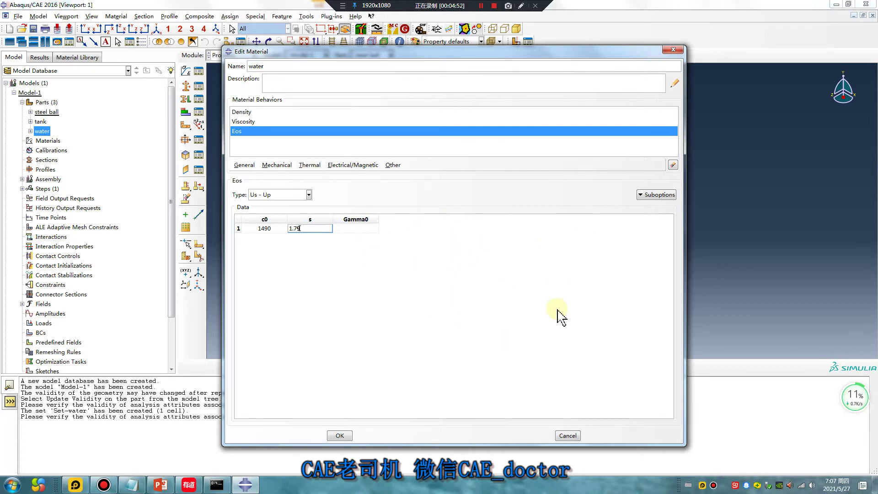
left_click(266, 229)
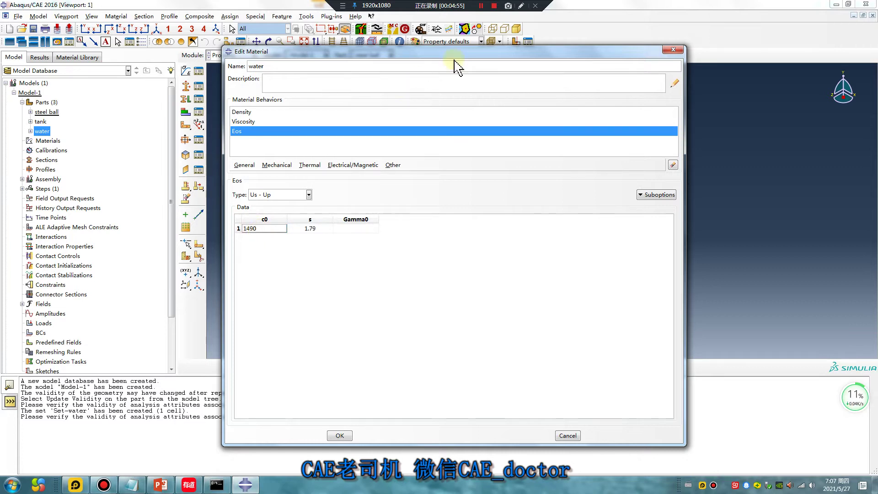
left_click(521, 6)
mouse_move(259, 262)
left_mouse_down()
mouse_move(269, 247)
mouse_move(281, 253)
left_mouse_up()
left_click_drag(334, 198, 259, 319)
mouse_move(347, 272)
left_mouse_down()
mouse_move(308, 269)
mouse_move(338, 289)
mouse_move(337, 309)
mouse_move(307, 297)
left_mouse_up()
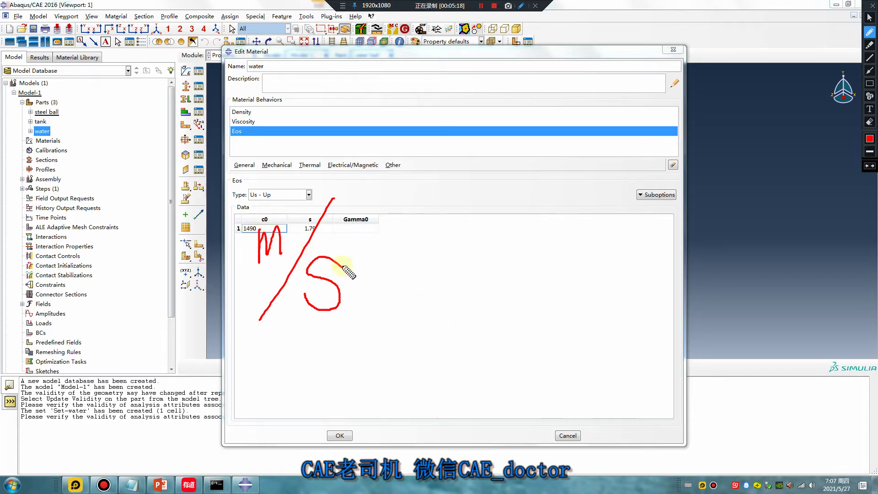
key("Escape")
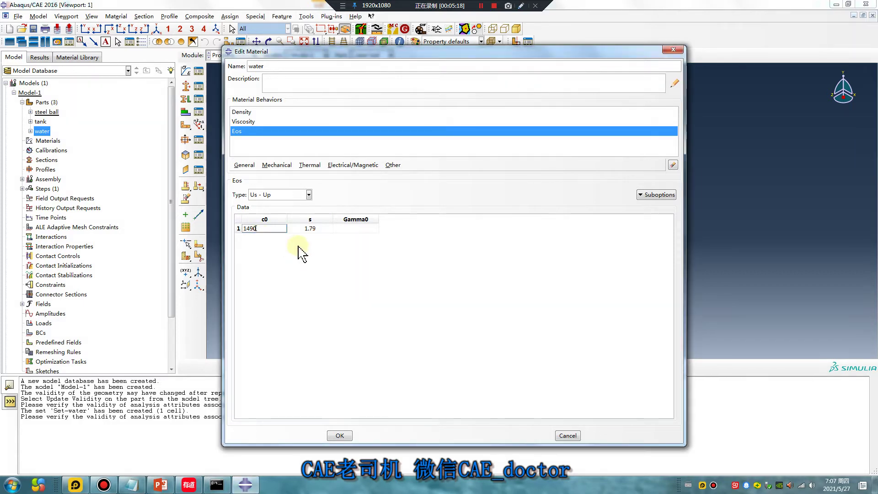
Set the equation of state's Gamma0 to 1.63, checking the notes file, and save the water material
left_click(132, 488)
left_click(131, 487)
left_click(365, 229)
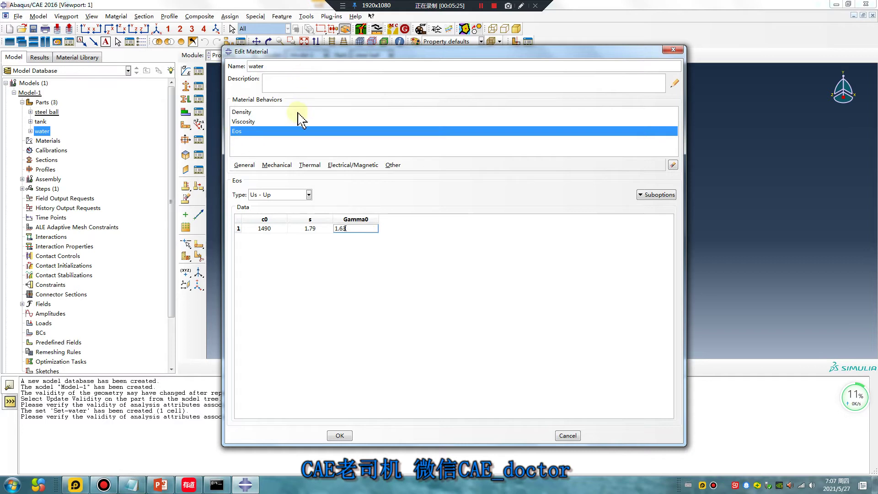
left_click(340, 435)
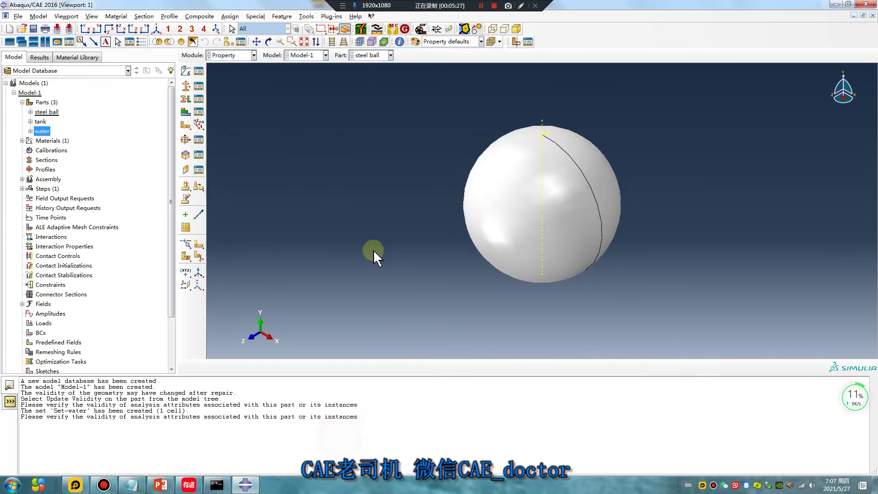
Create a solid Eulerian section named Section-1 with water as its base material
left_click(186, 86)
left_click(267, 221)
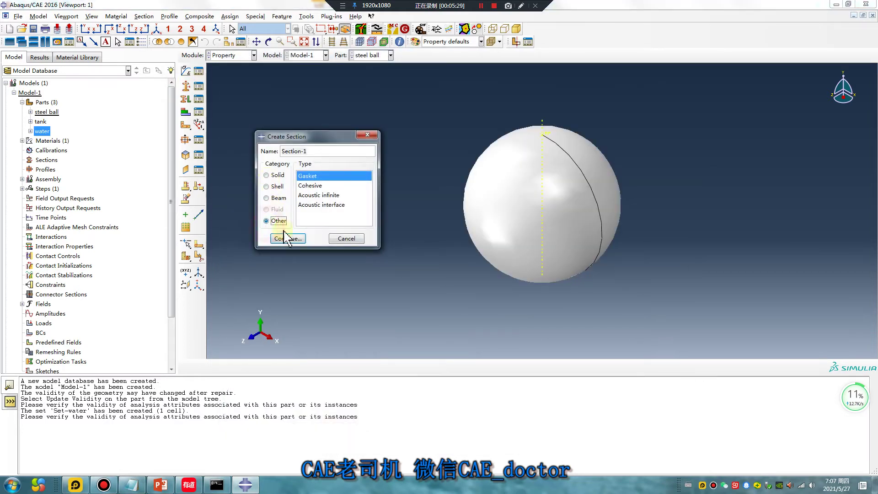
left_click(267, 175)
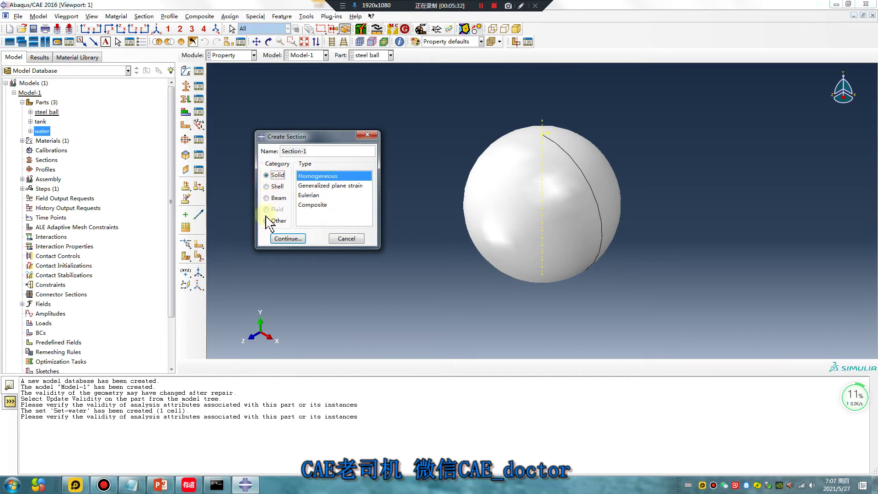
left_click(316, 196)
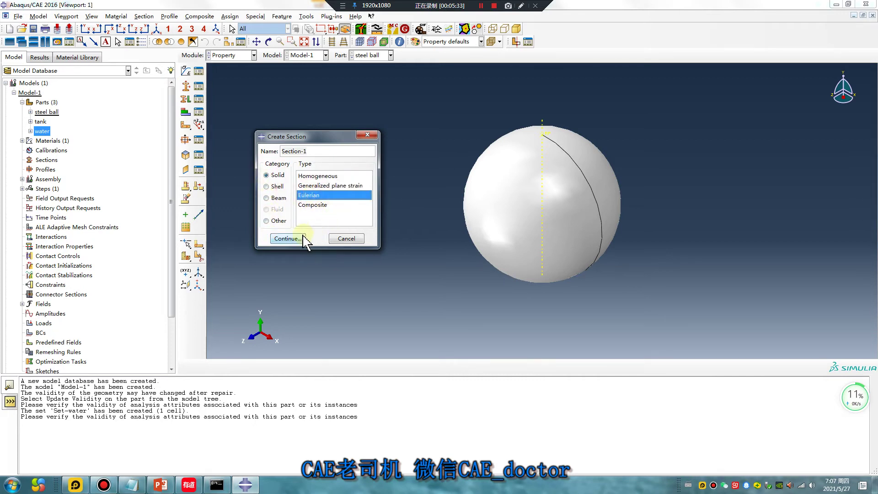
left_click(287, 238)
left_click(258, 207)
left_click(260, 207)
left_click(266, 214)
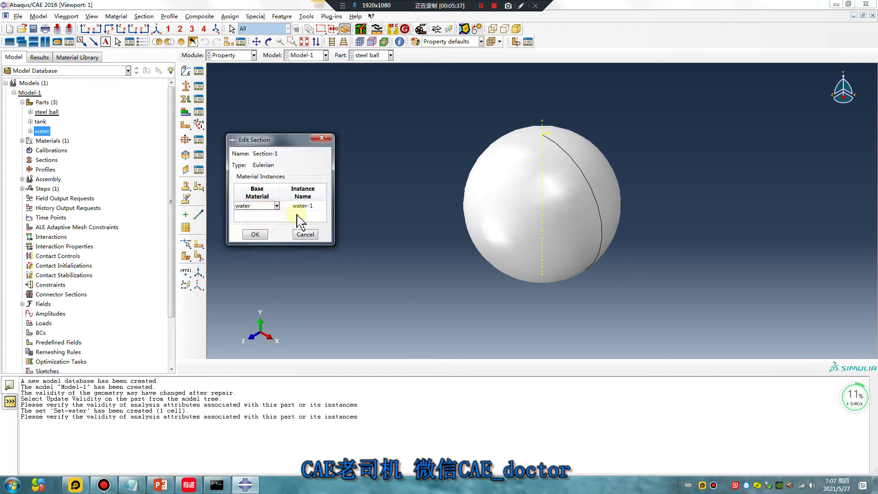
left_click(263, 235)
Assign Section-1 to both cells of the water part
left_click(391, 55)
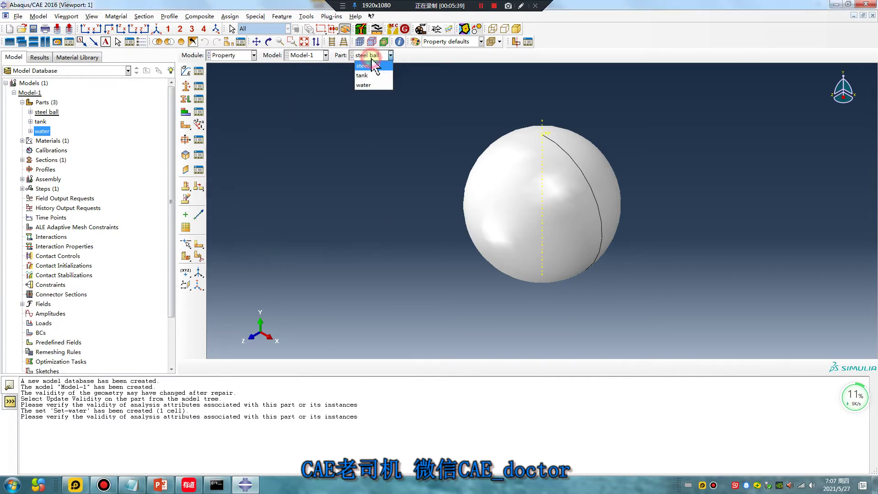
left_click(364, 85)
left_click(186, 98)
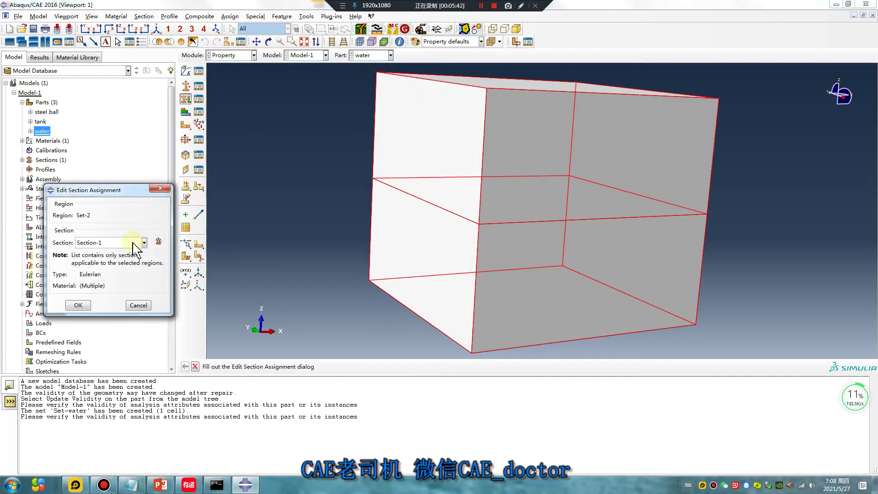
left_click(78, 305)
Create dependent assembly instances of the steel ball, tank and water parts
left_click(238, 56)
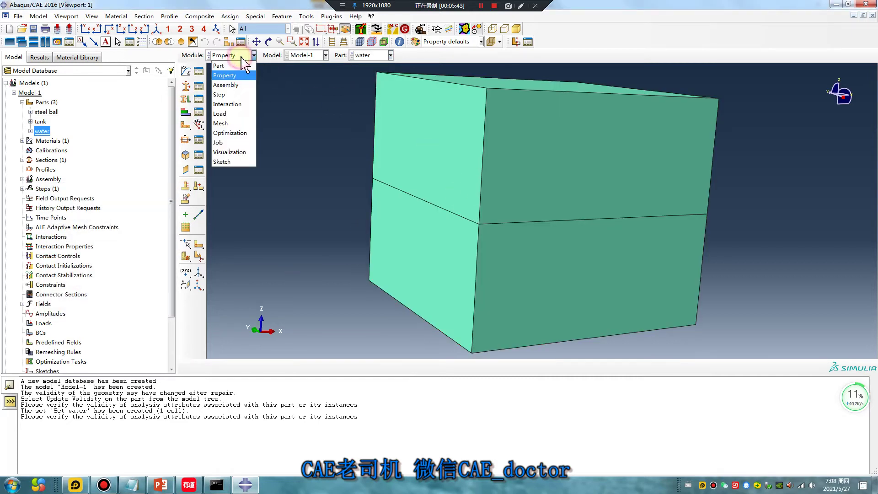
left_click(236, 87)
left_click(186, 71)
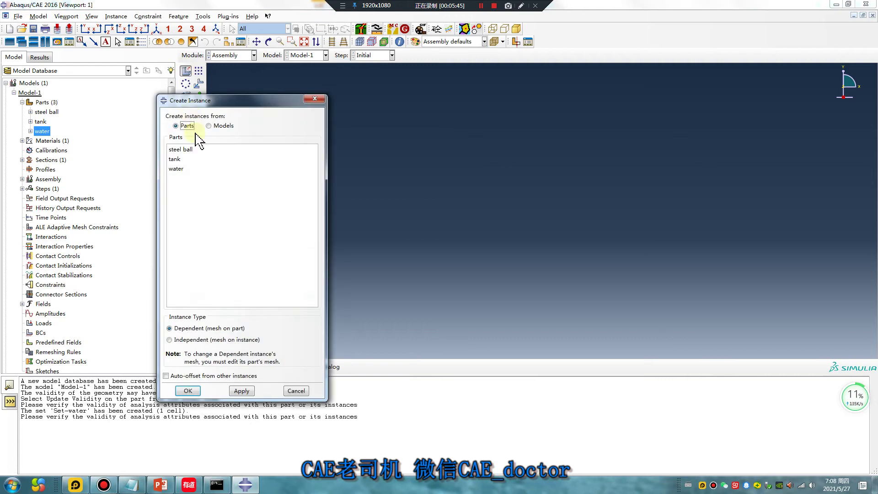
left_click(182, 160)
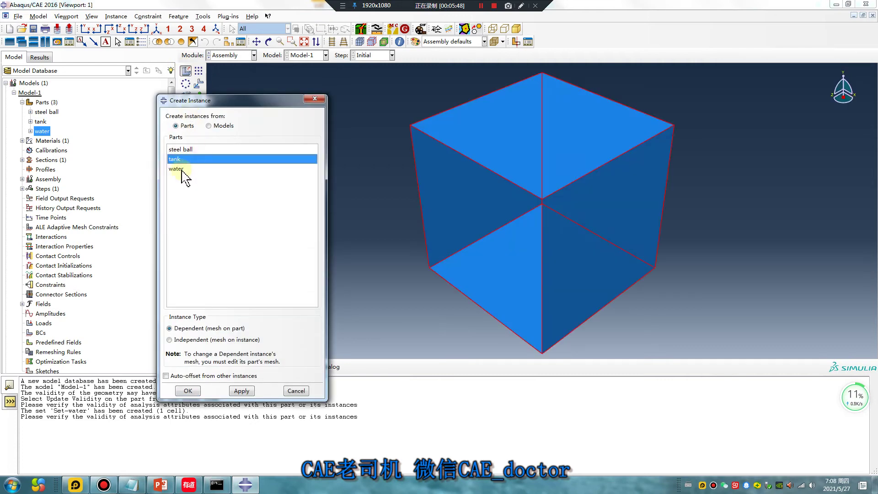
left_click(182, 169, "shift")
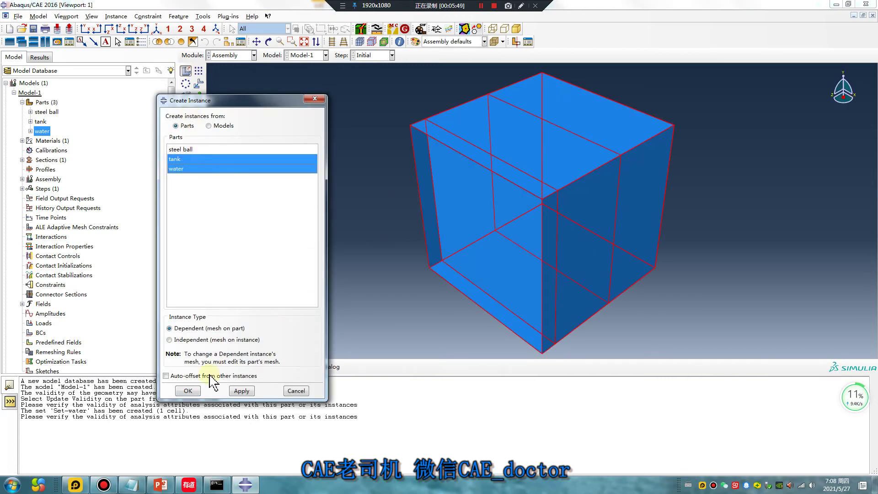
left_click(180, 149, "ctrl")
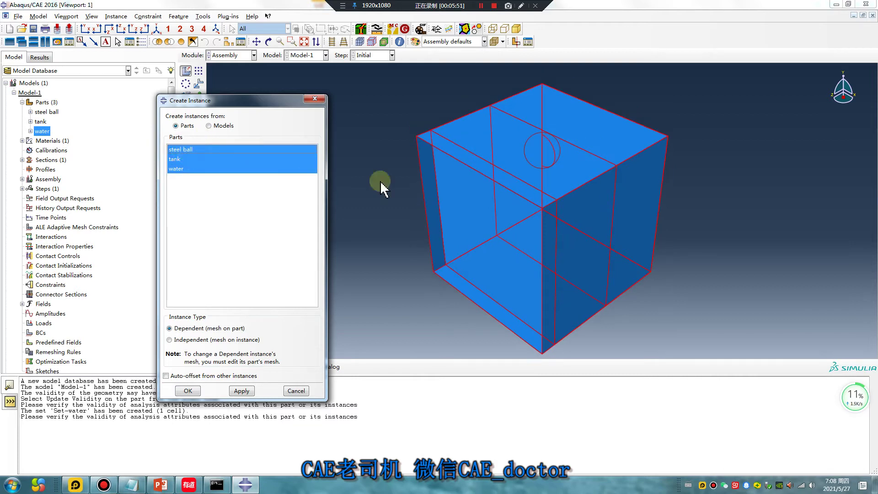
left_click_drag(476, 275, 616, 130, "ctrl+alt")
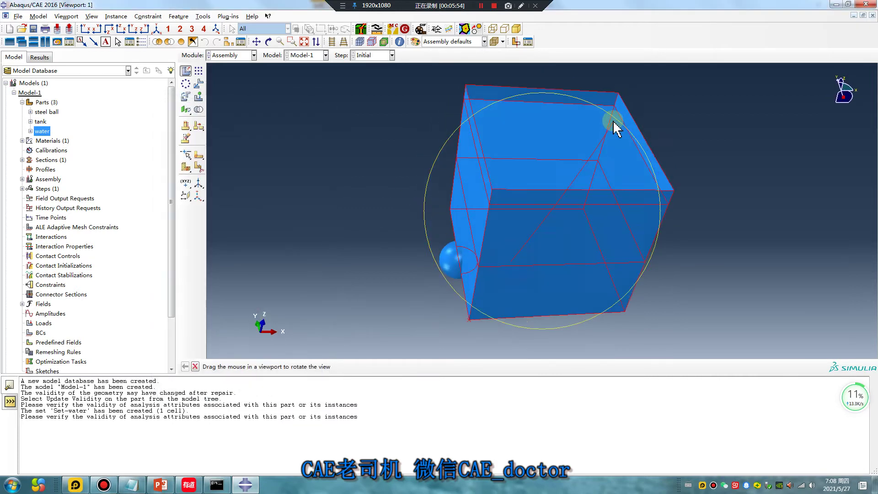
left_click(196, 392)
Create a datum point midway between the water's front corner at the partition level and its diagonally opposite upper corner
left_click_drag(520, 238, 589, 122, "ctrl+alt")
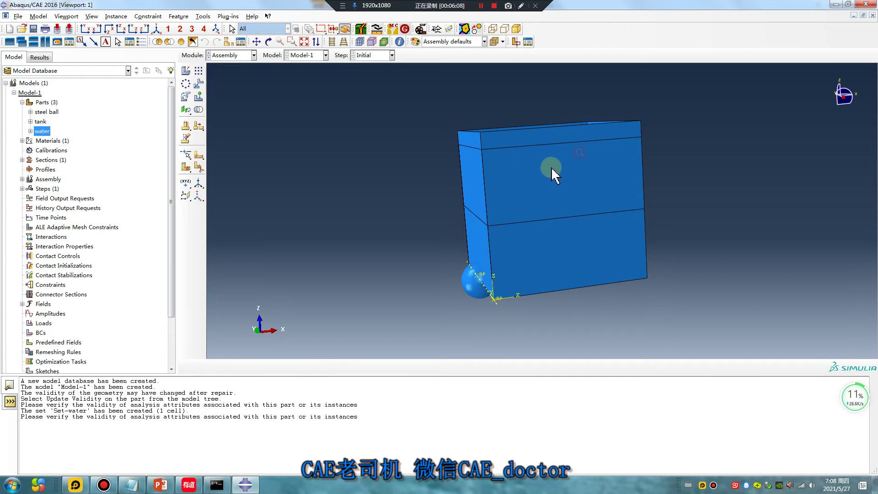
left_click_drag(552, 194, 549, 231, "ctrl+alt")
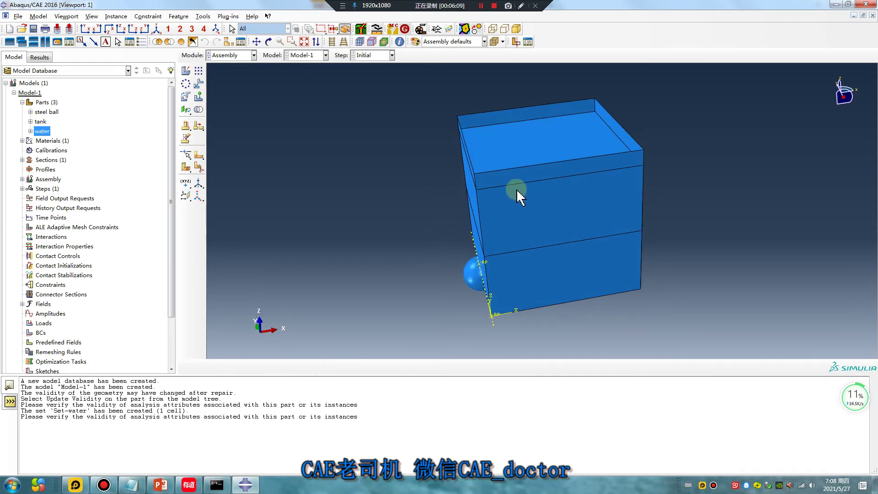
left_click(228, 16)
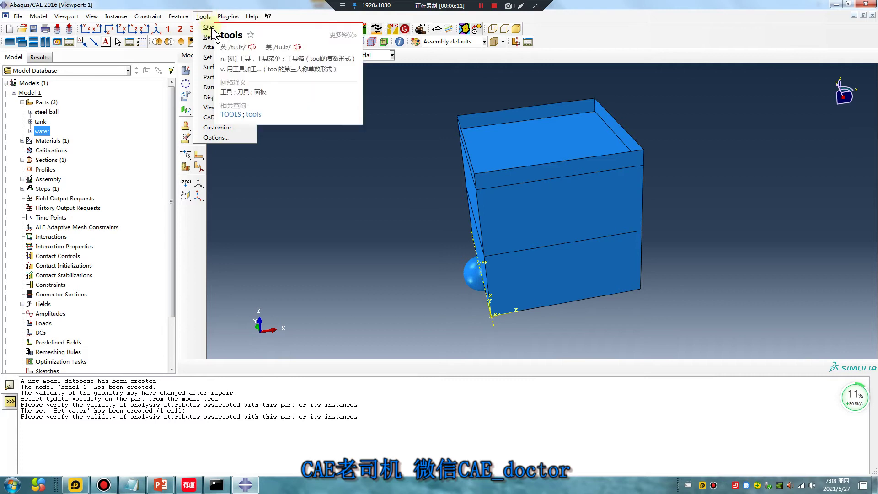
left_click(203, 16)
left_click(219, 87)
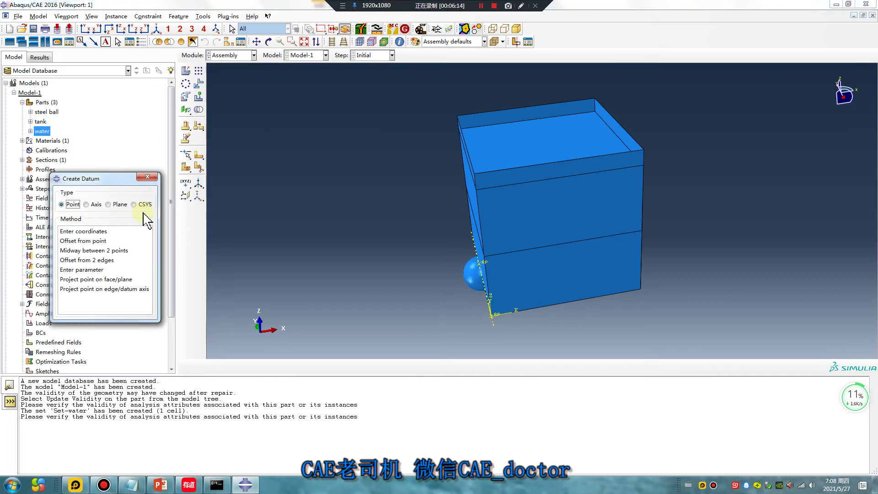
left_click(105, 250)
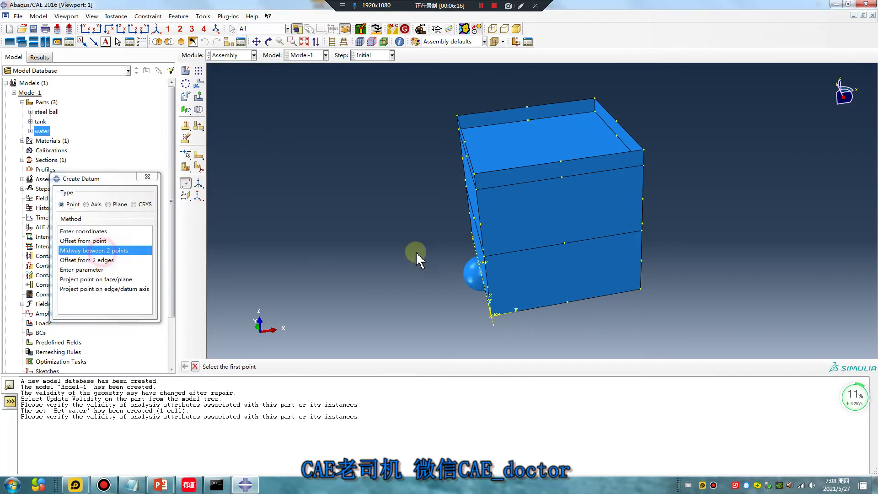
left_click(485, 258)
left_click(596, 113)
left_click_drag(585, 196, 567, 180, "ctrl+alt")
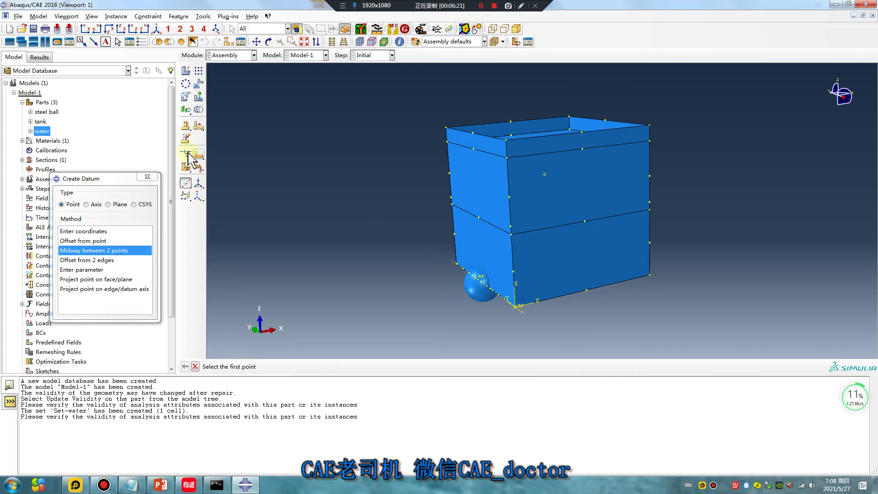
left_click(148, 176)
Translate the steel ball instance from its centre reference point to the new datum point
left_click(198, 83)
left_click(472, 293)
left_click(298, 367)
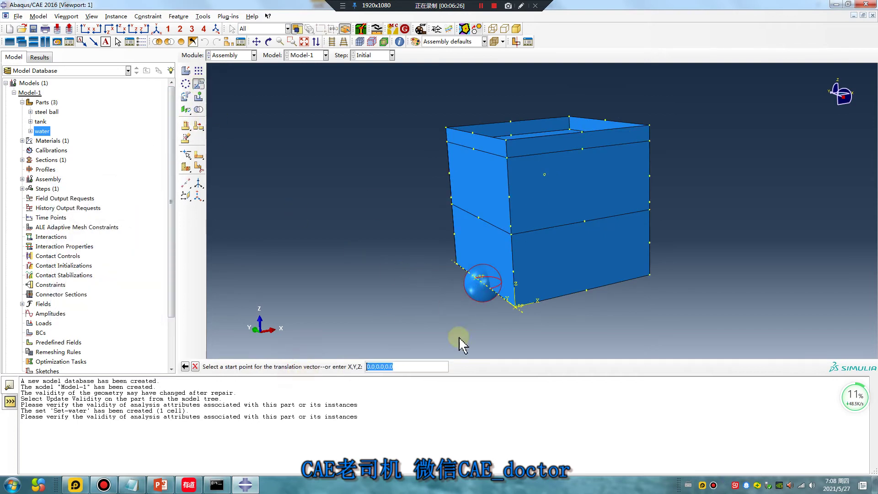
left_click(483, 285)
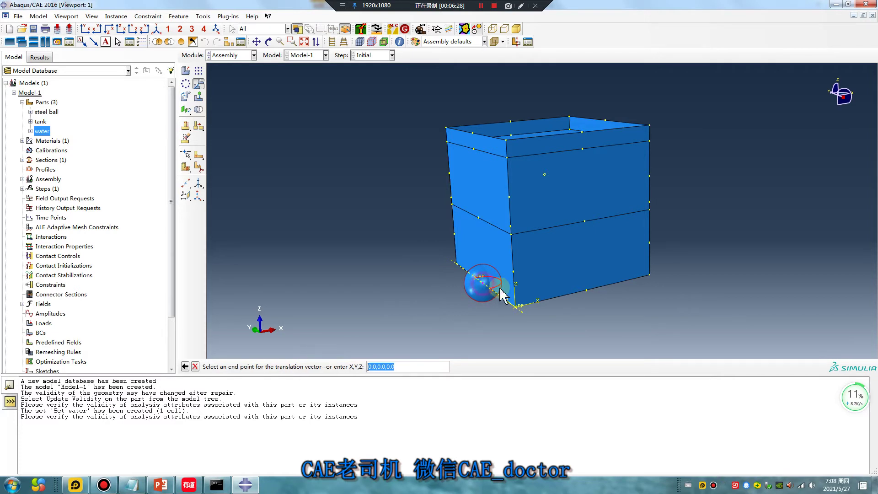
left_click(544, 175)
left_click_drag(547, 181, 570, 185, "ctrl+alt")
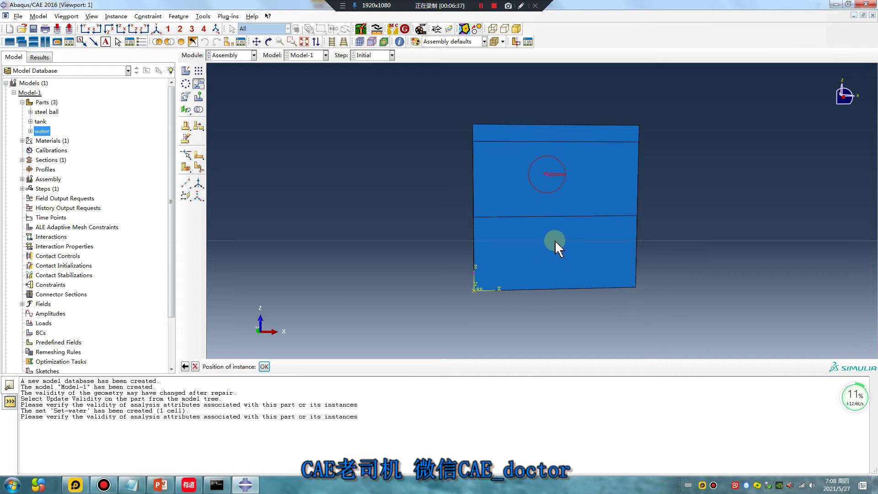
left_click(267, 367)
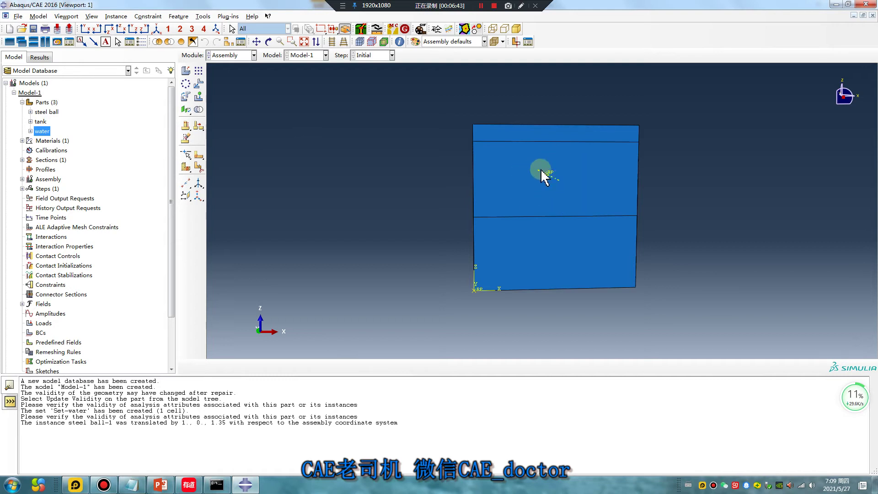
Create a Dynamic, Explicit step named Step-1 with a time period of 0.1
left_click(231, 55)
left_click(224, 94)
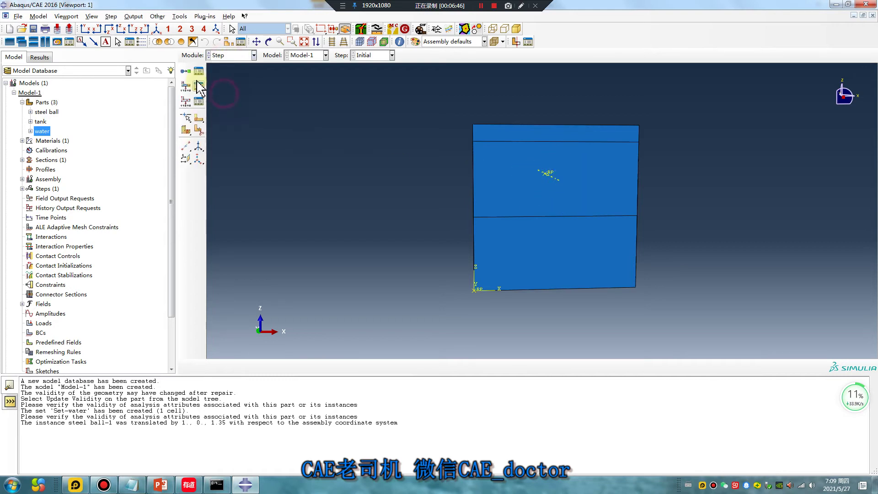
left_click(186, 71)
left_click(259, 217)
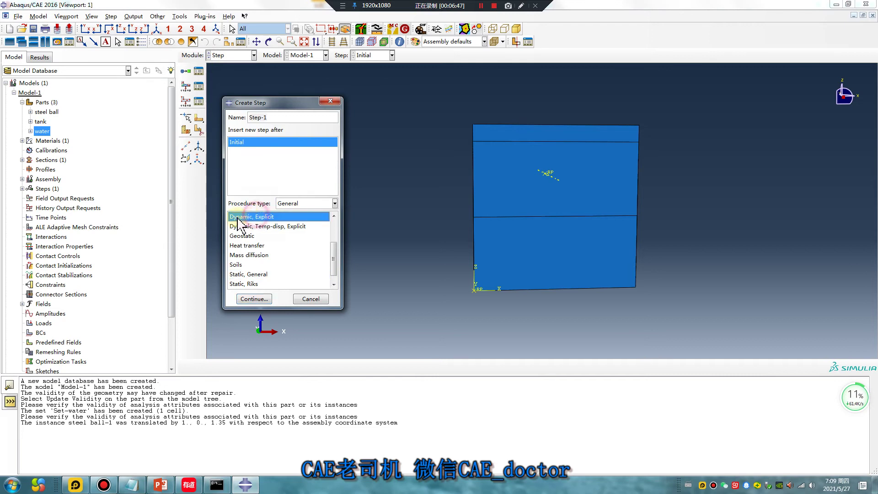
left_click(255, 299)
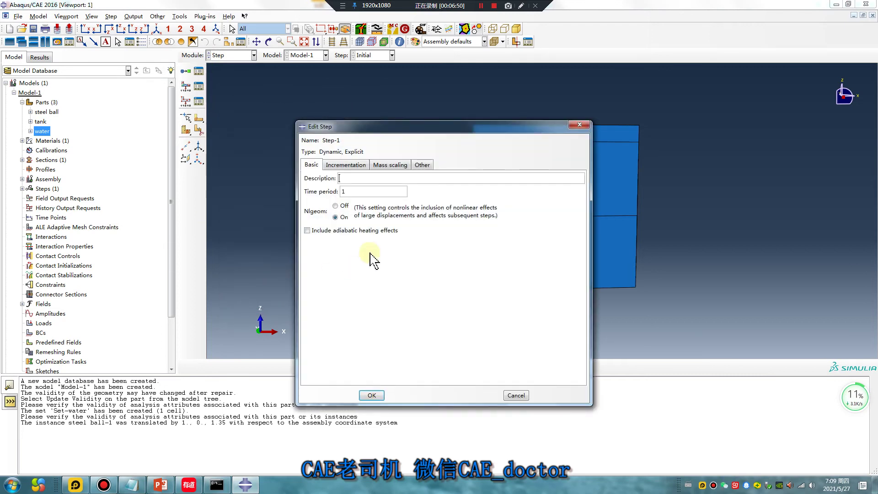
left_click_drag(360, 192, 337, 196)
type("0.1")
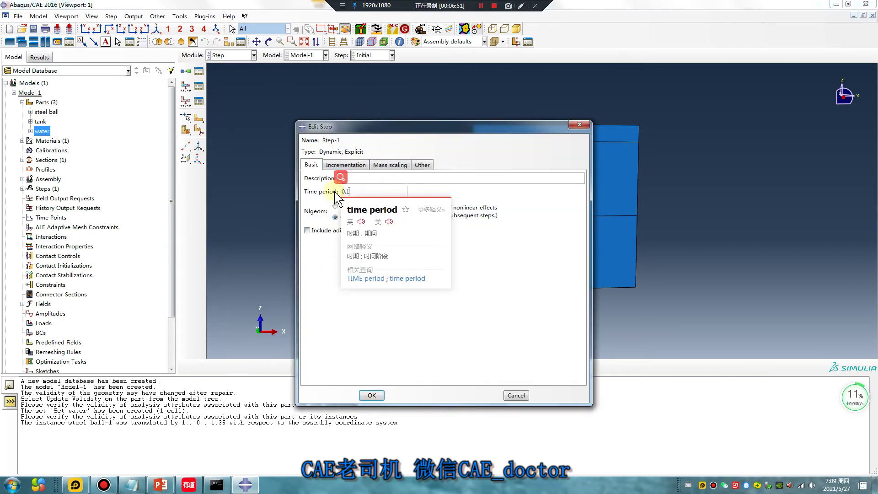
left_click(372, 395)
Add the Eulerian volume-averaged material density DENSITYVAVG to the output variables of field output request F-Output-1
left_click(199, 70)
double_click(326, 200)
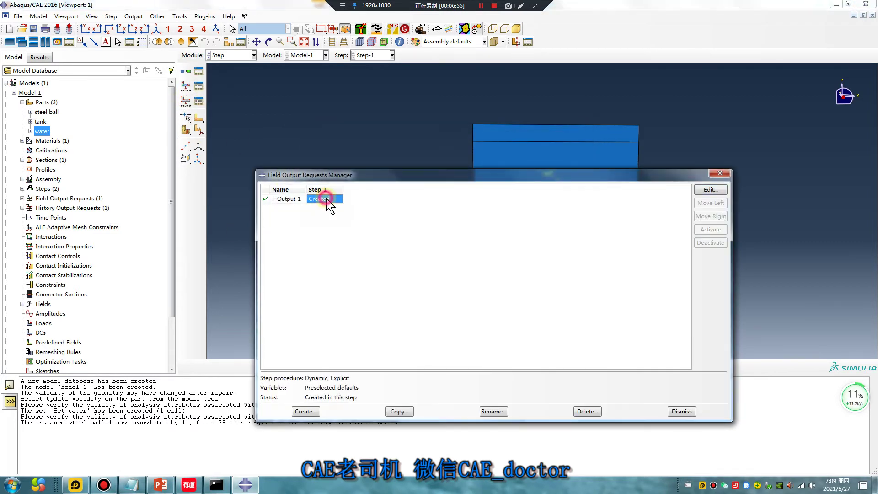
left_click(435, 185)
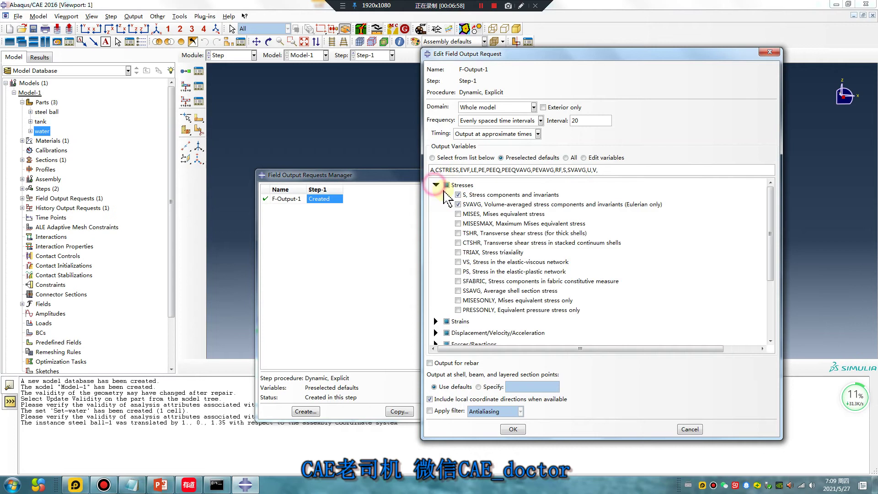
left_click(437, 185)
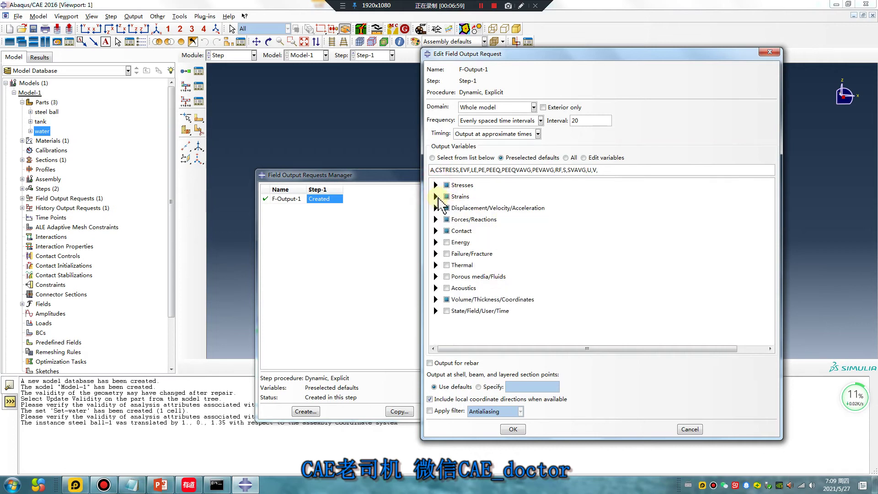
left_click(436, 299)
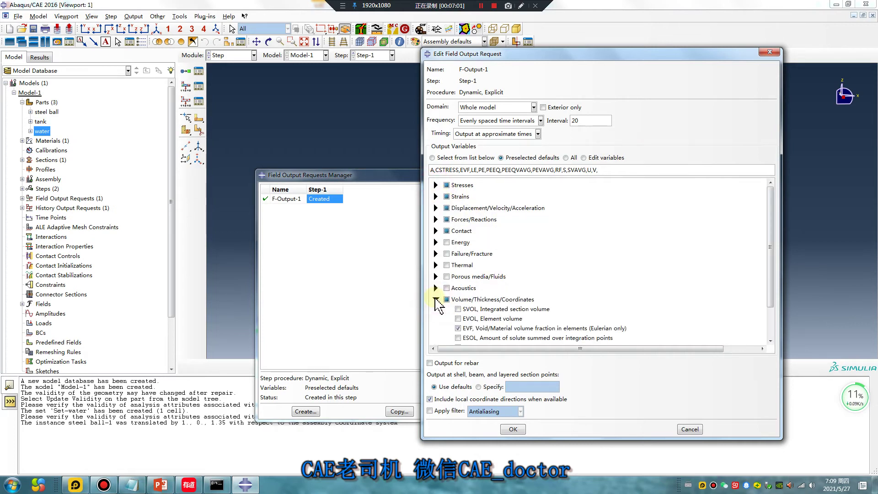
scroll(541, 326, "down", 2)
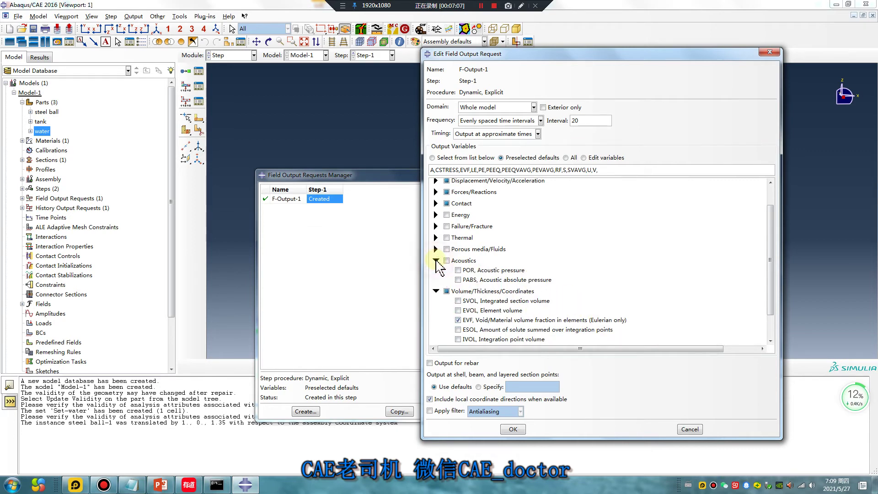
scroll(441, 297, "down", 1)
left_click(436, 338)
scroll(546, 308, "down", 8)
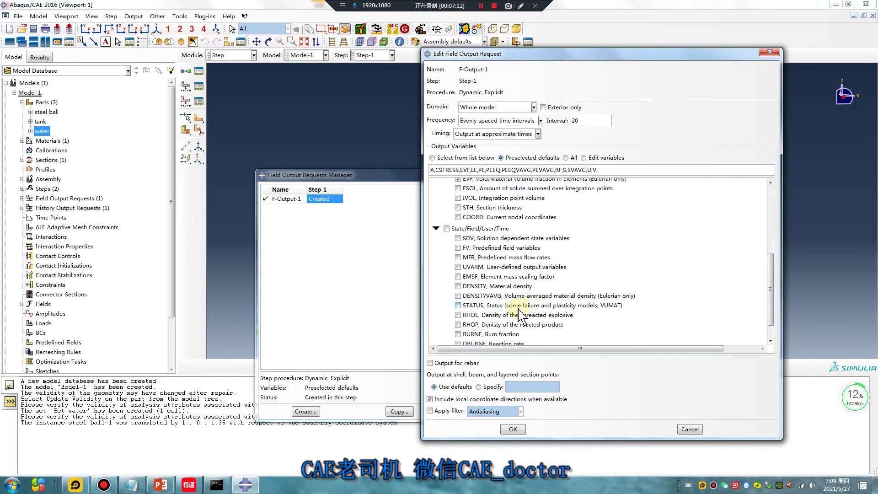
left_click(458, 296)
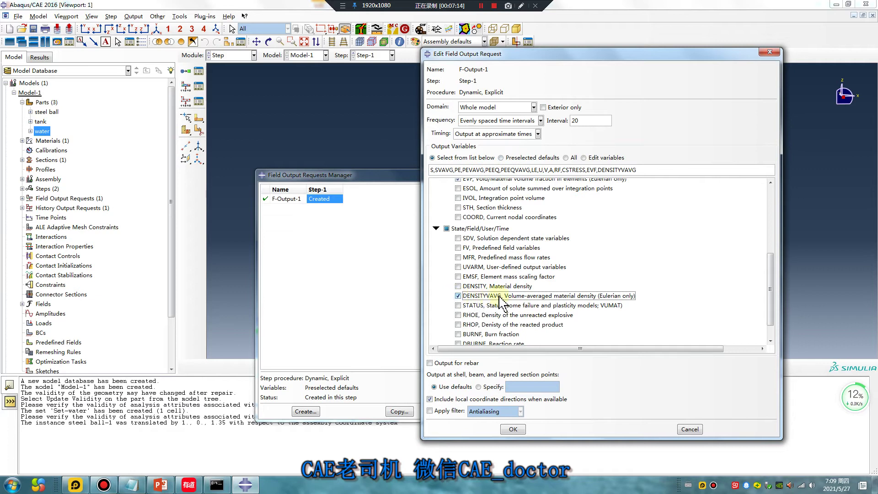
Set the field output request to 100 evenly spaced time intervals and save it
scroll(525, 311, "up", 10)
left_click_drag(593, 123, 568, 123)
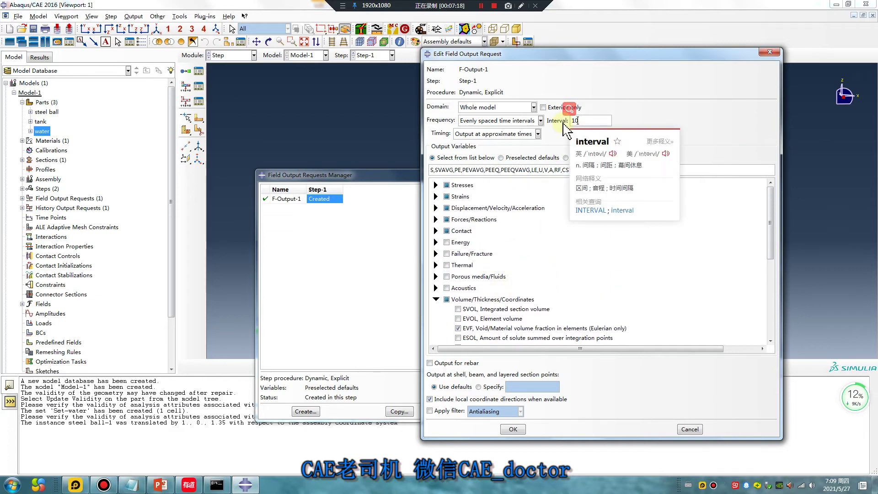
type("100")
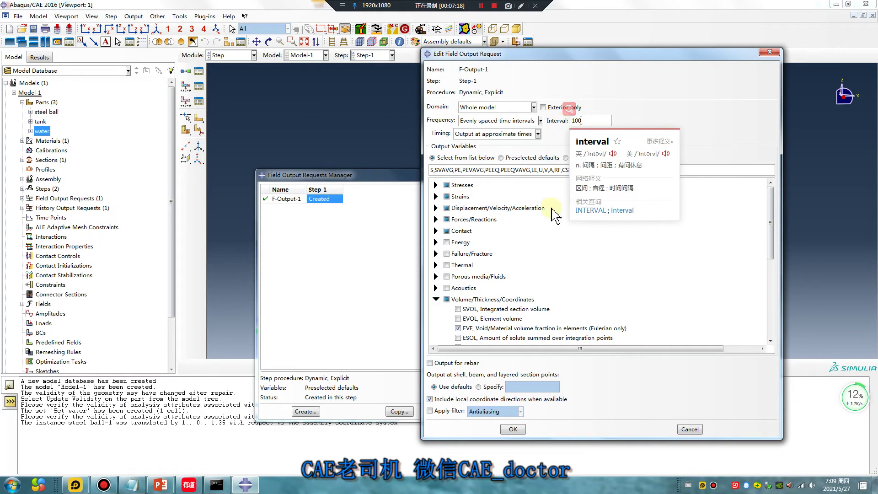
left_click(513, 429)
left_click(720, 174)
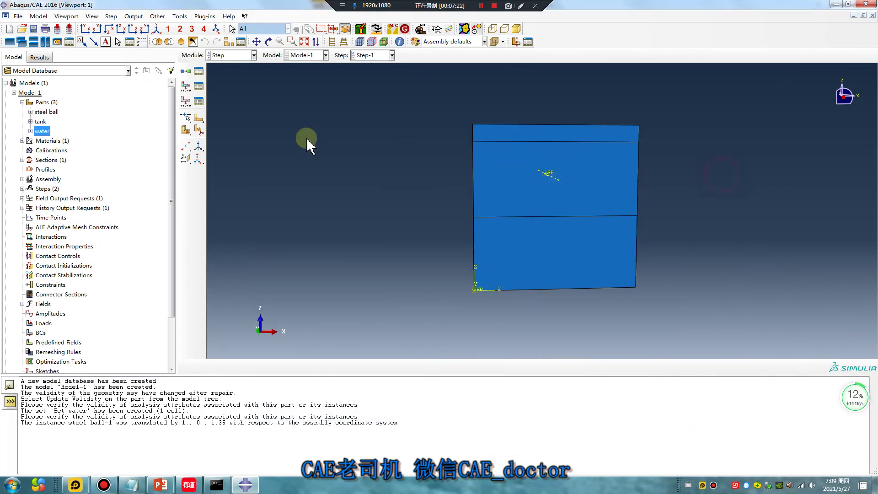
Start a General contact (Explicit) interaction named Int-1 in Step-1
left_click(231, 55)
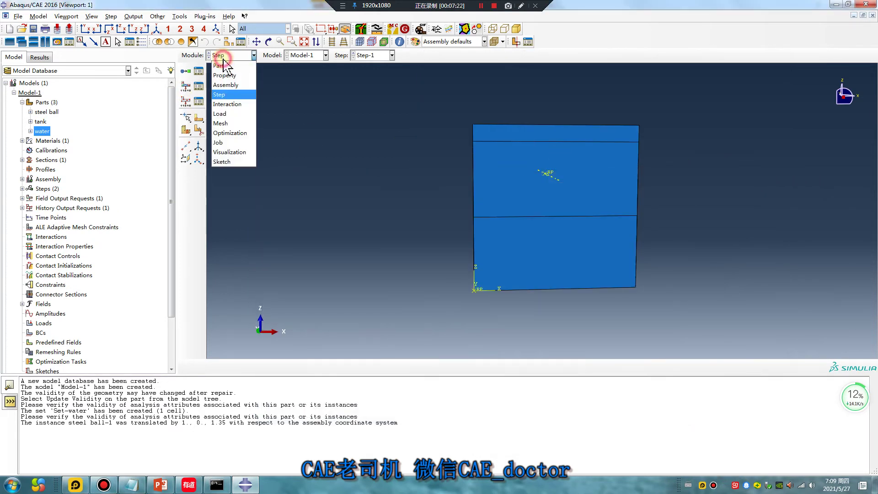
left_click(229, 99)
left_click(185, 71)
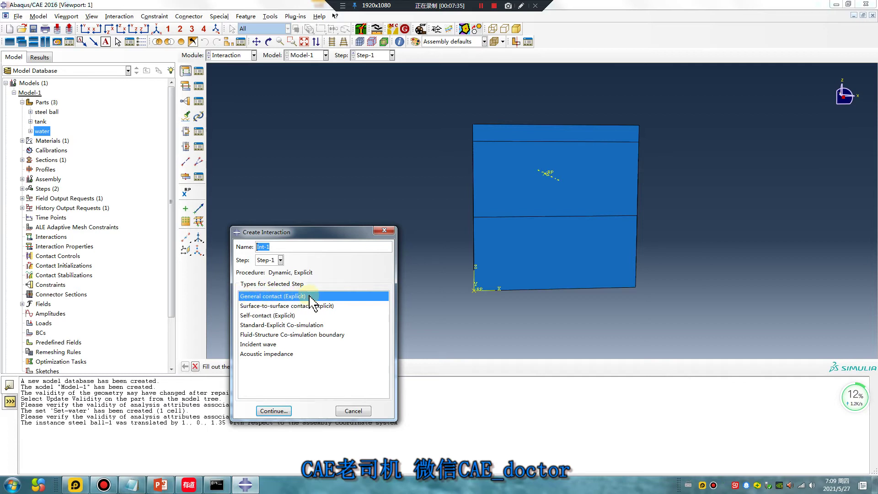
left_click(285, 412)
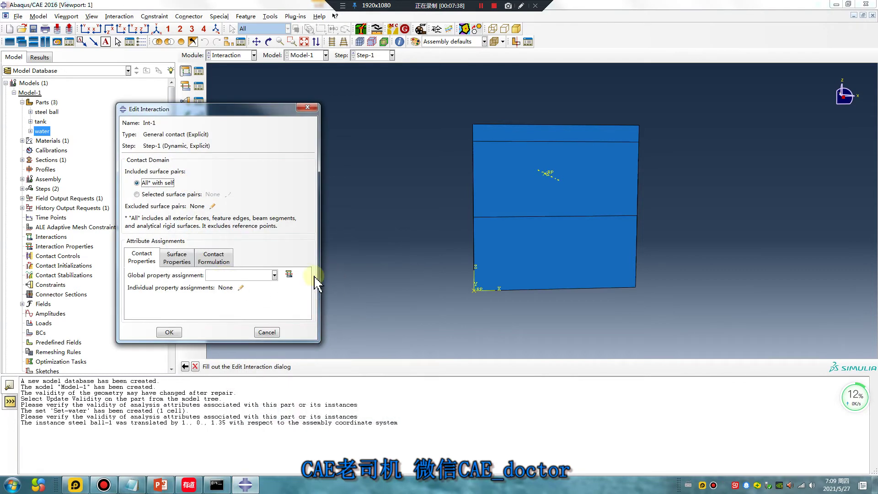
Create contact property IntProp-1 with tangential behavior and "Hard" Contact normal behavior
left_click(291, 274)
left_click(344, 216)
left_click(131, 170)
left_click(136, 181)
left_click(212, 200)
left_click(212, 205)
left_click(132, 170)
left_click(147, 191)
left_click(170, 419)
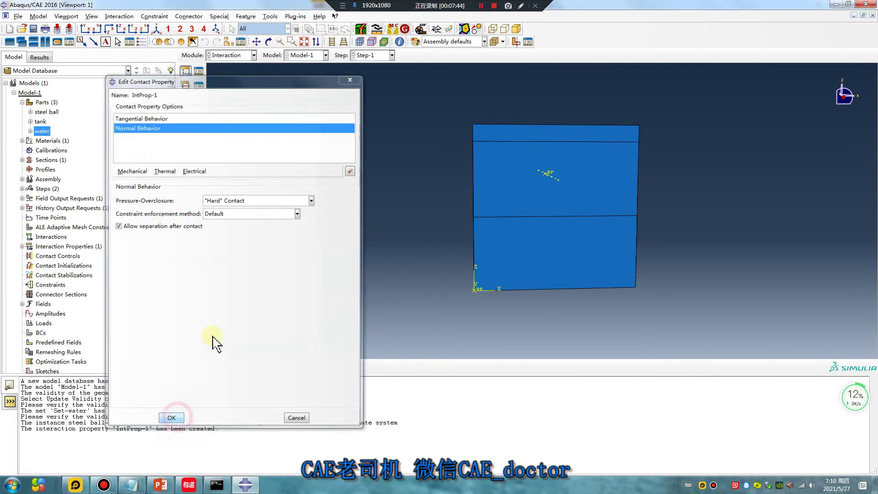
Assign IntProp-1 as the general contact's global property and save the interaction
left_click(237, 275)
left_click(227, 284)
left_click(170, 332)
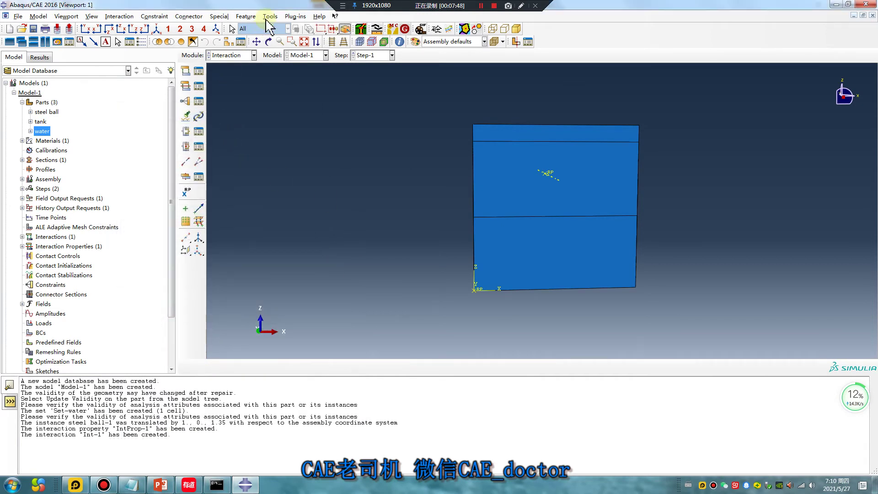
Start a Point mass/inertia definition named Inertia-1 on the reference points of the tank and steel ball
left_click(220, 16)
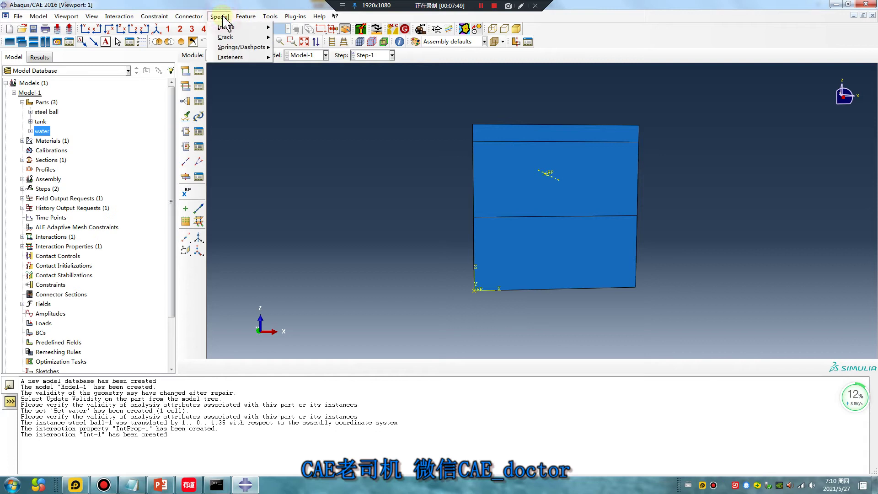
mouse_move(256, 27)
left_click(296, 38)
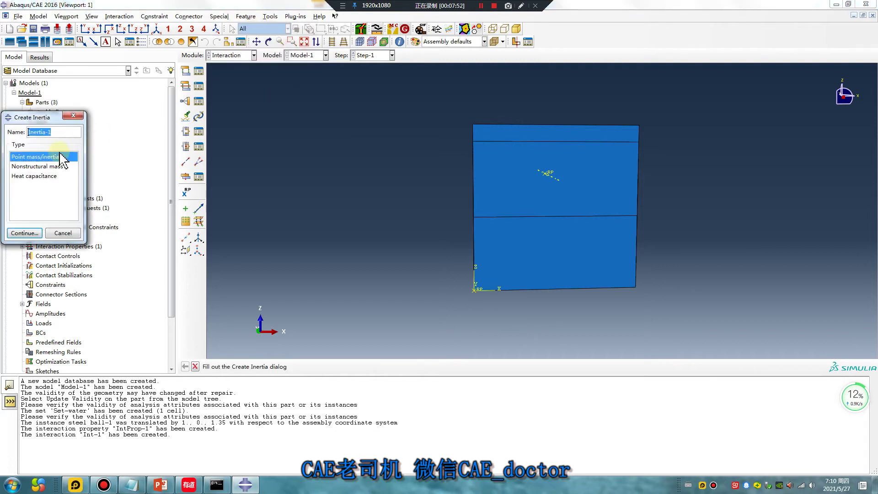
left_click(25, 232)
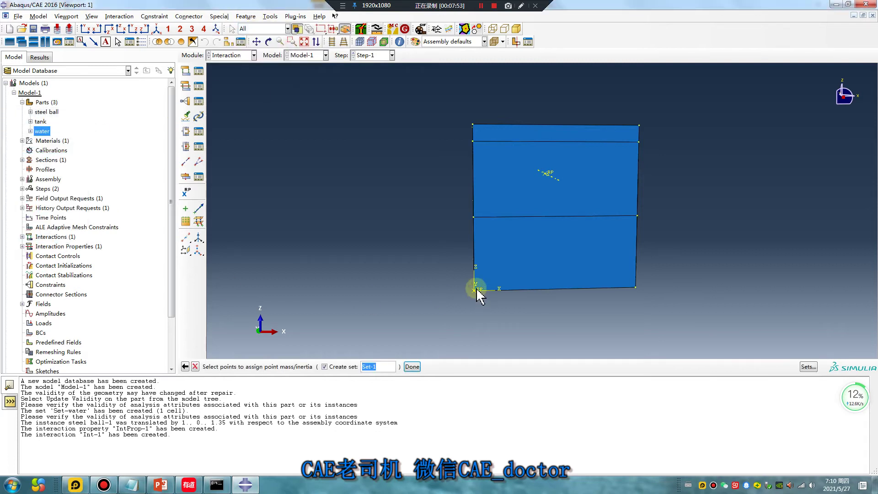
left_click(476, 289)
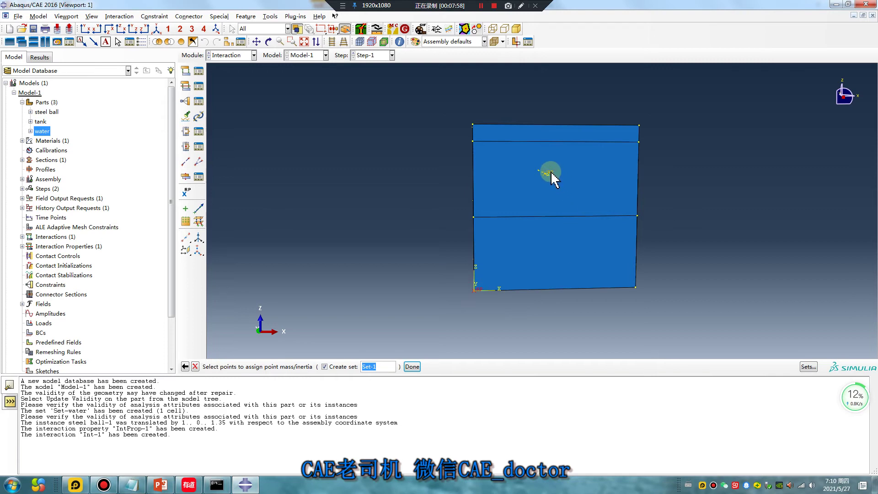
middle_click(334, 247)
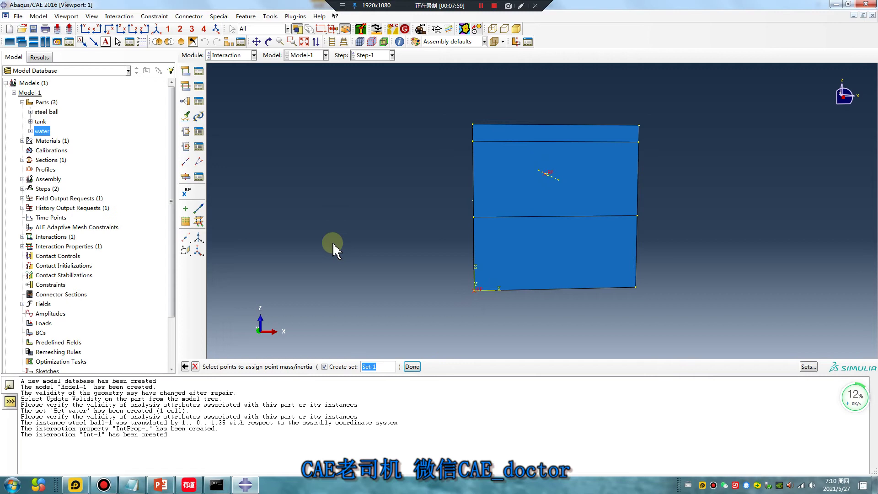
Set the isotropic mass of Inertia-1 to 1 and save the definition
left_click(183, 213)
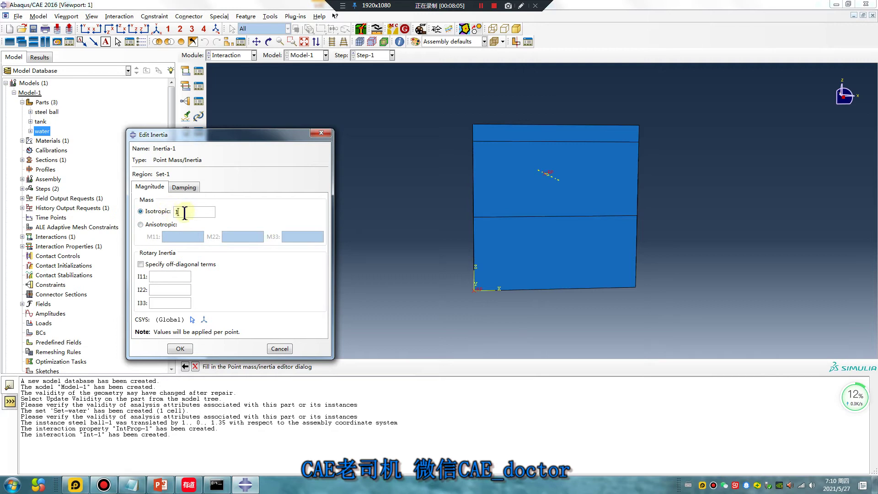
left_click(522, 6)
mouse_move(236, 143)
left_mouse_down()
mouse_move(196, 239)
mouse_move(241, 192)
mouse_move(224, 212)
mouse_move(206, 211)
mouse_move(264, 215)
mouse_move(292, 203)
mouse_move(269, 204)
mouse_move(289, 202)
mouse_move(259, 287)
left_mouse_up()
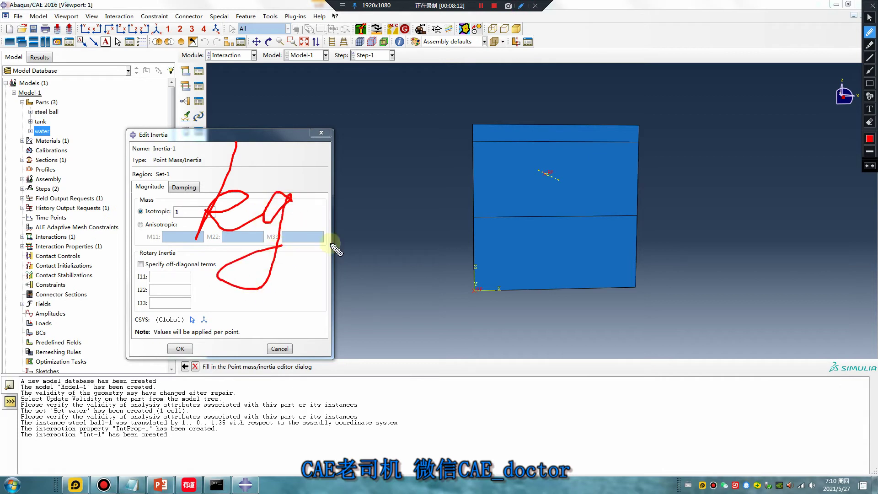
key("Escape")
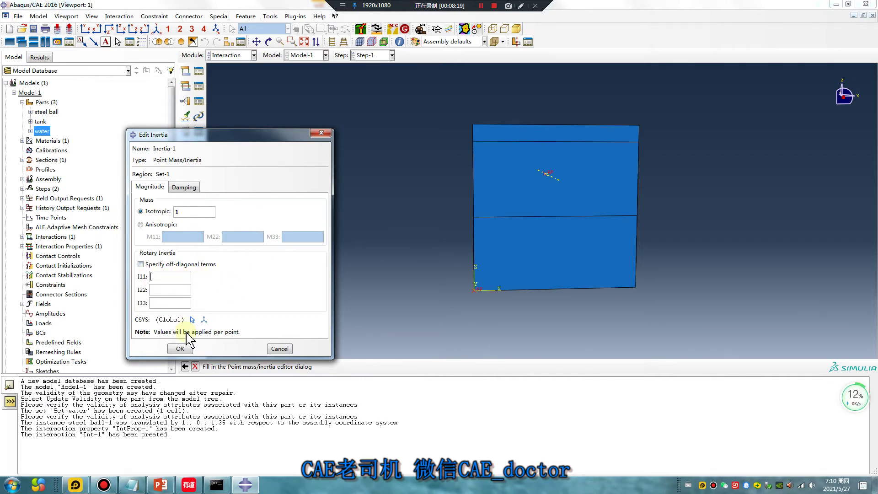
left_click(183, 348)
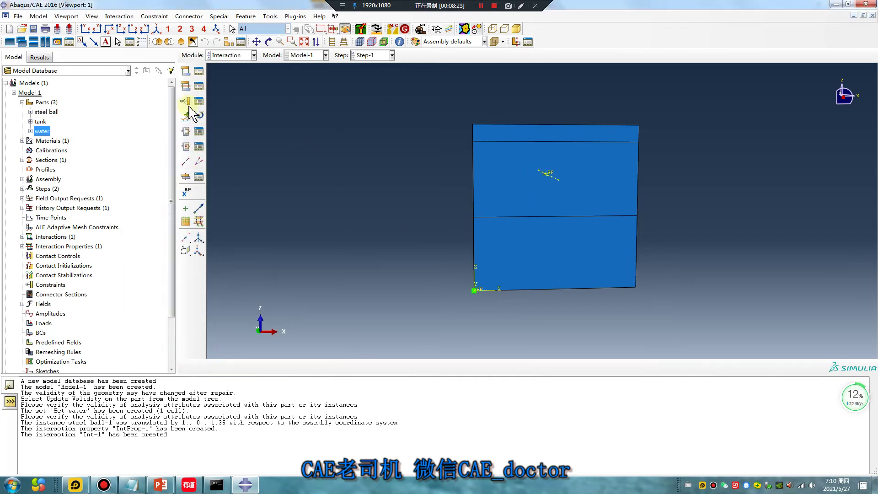
Seed the water part with an approximate global size of 0.1 and generate its mesh
left_click(226, 60)
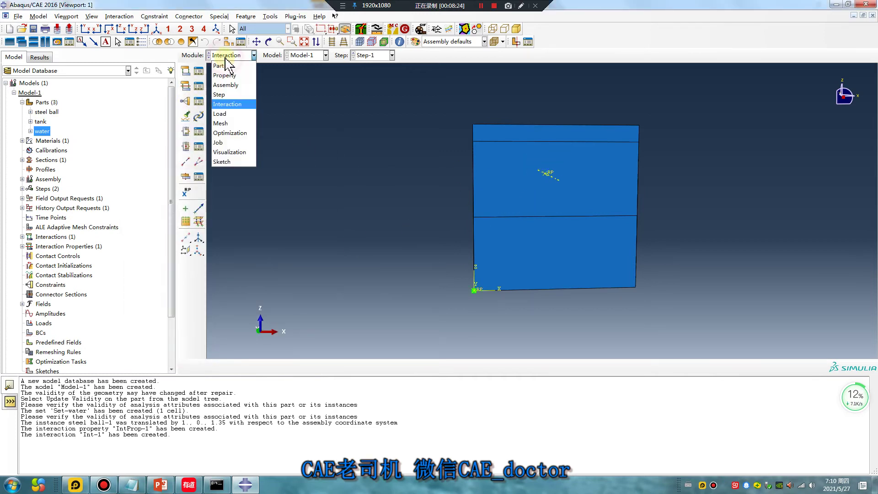
left_click(228, 124)
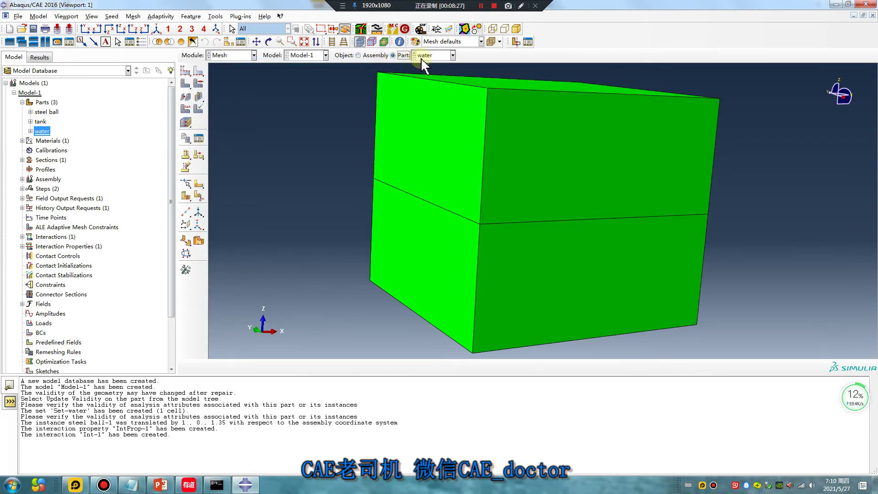
left_click(186, 71)
left_click(141, 232)
left_click_drag(167, 141, 151, 138)
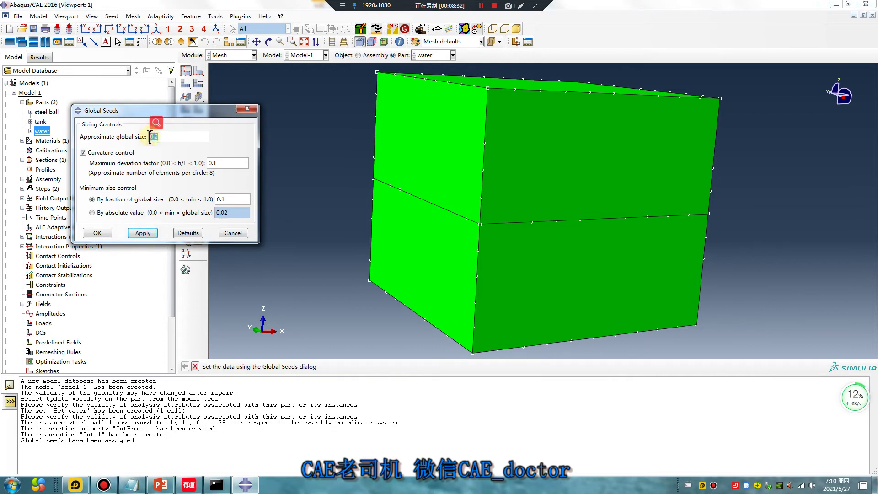
type("0.1")
left_click(143, 233)
left_click(98, 233)
left_click(186, 96)
middle_click(251, 195)
Set the steel ball's mesh controls to the Quad element shape and mesh the part with the default seeds
left_click(434, 55)
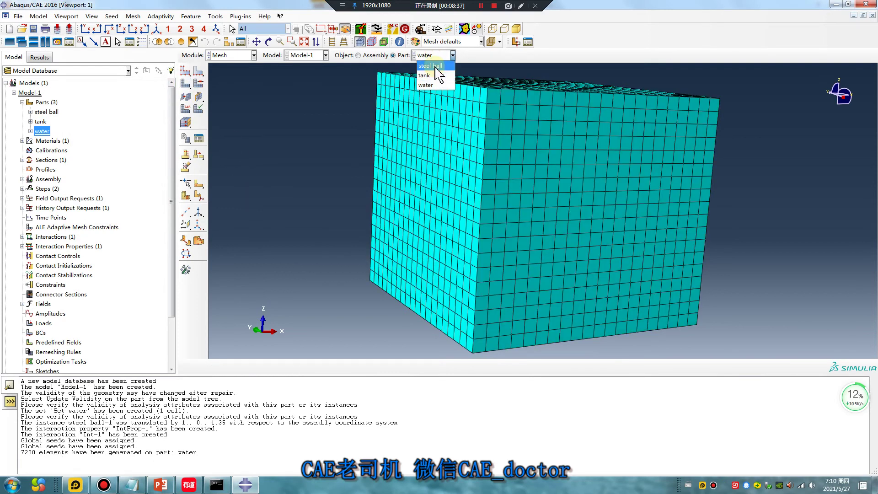
left_click(435, 64)
left_click(198, 84)
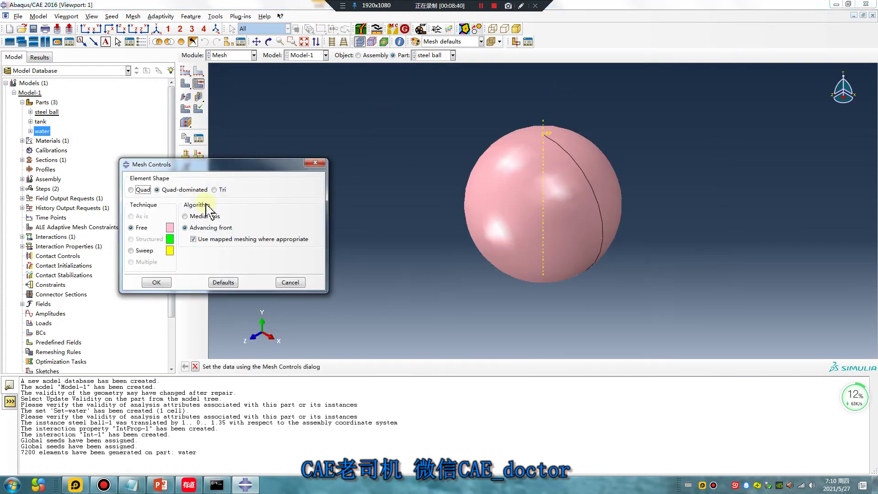
left_click(133, 190)
left_click(156, 282)
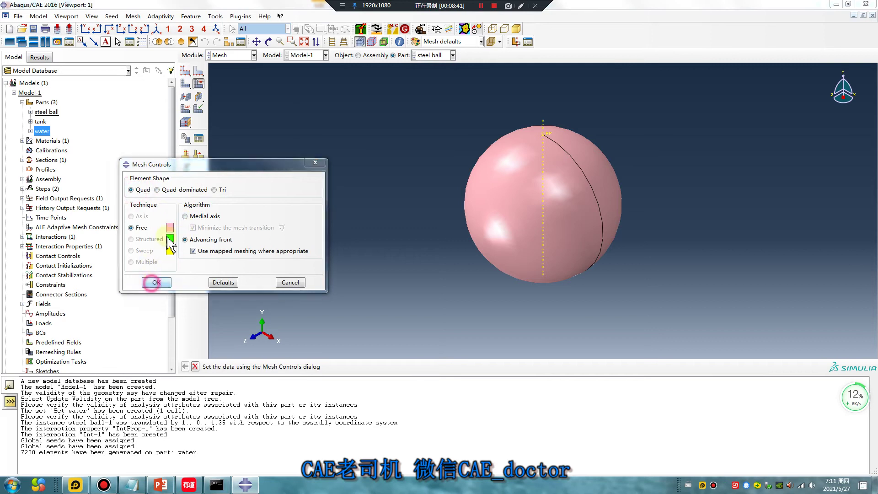
left_click(186, 83)
middle_click(300, 181)
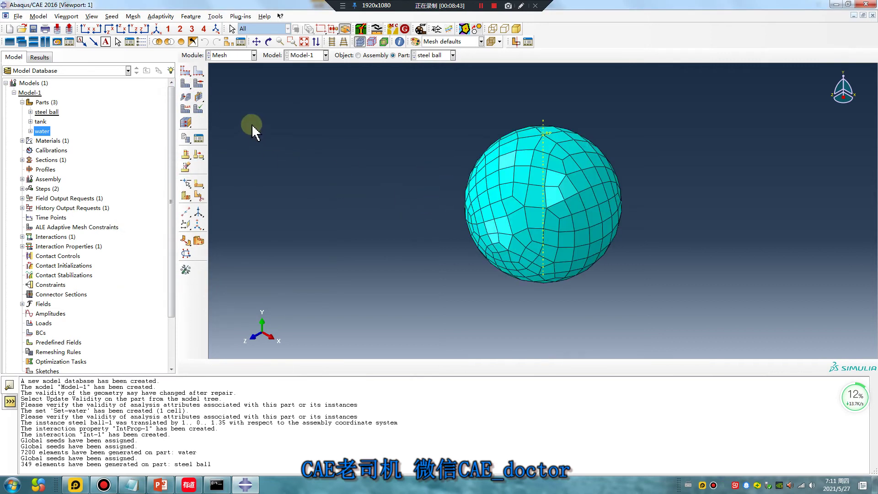
Mesh the tank part with the default seeds and display the meshed assembly
left_click(442, 55)
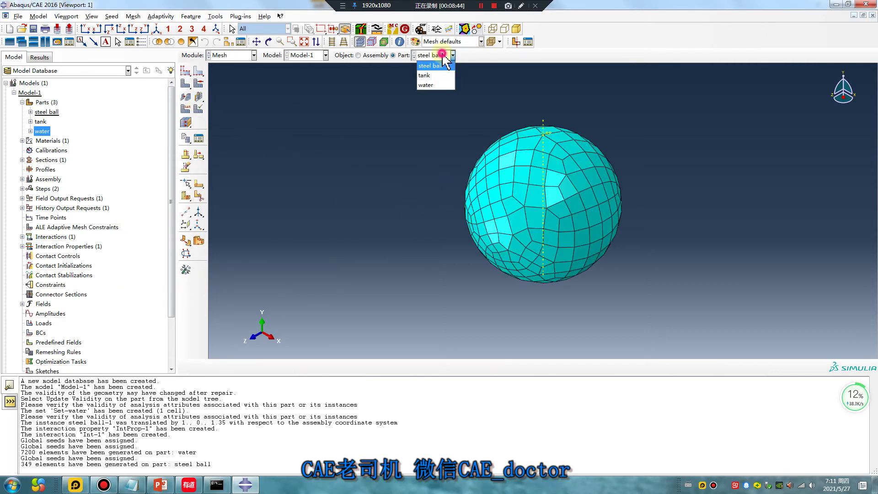
left_click(425, 75)
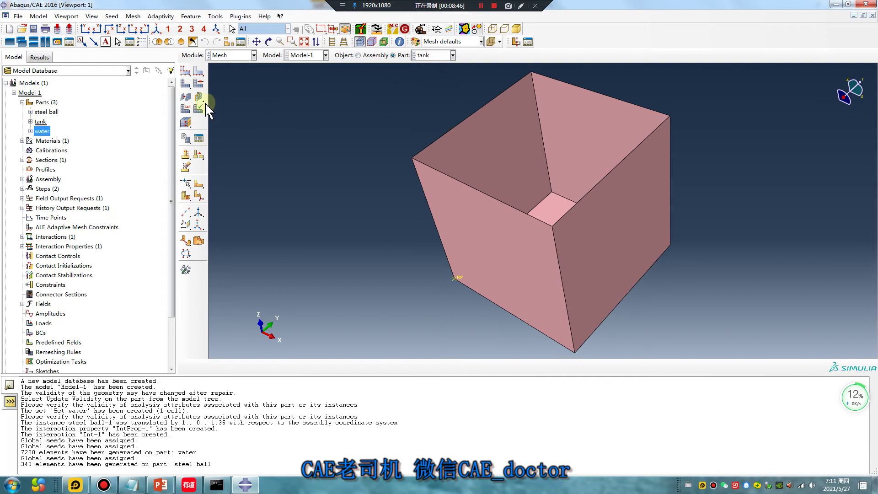
left_click(186, 83)
left_click(272, 366)
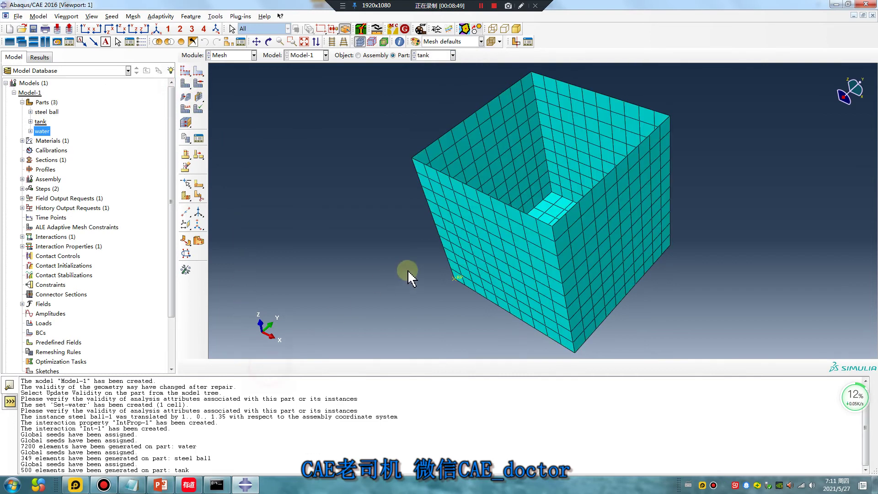
left_click(359, 55)
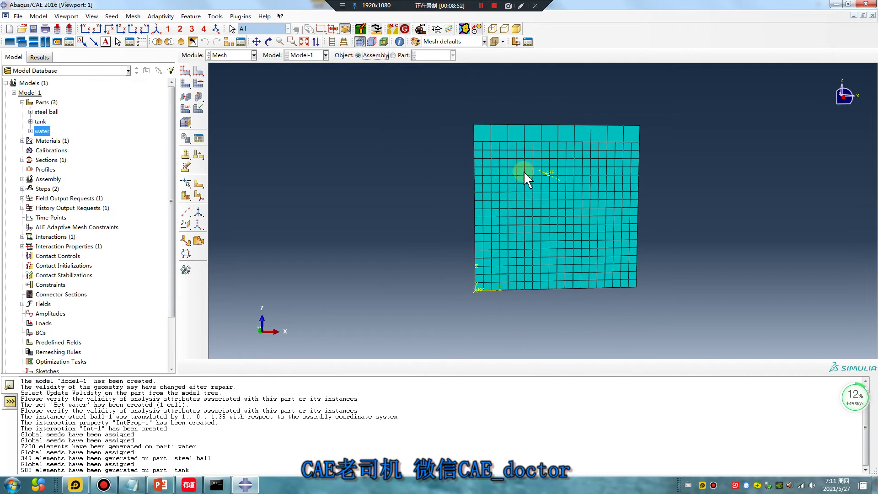
left_click_drag(550, 193, 539, 259, "ctrl+alt")
Create boundary condition BC-1 in Step-1, fixing the tank's reference point with ENCASTRE
left_click(232, 55)
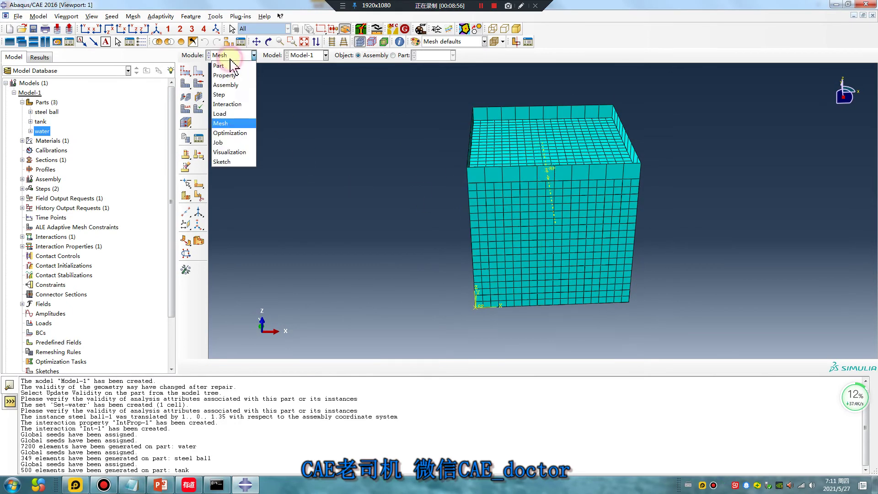
left_click(224, 114)
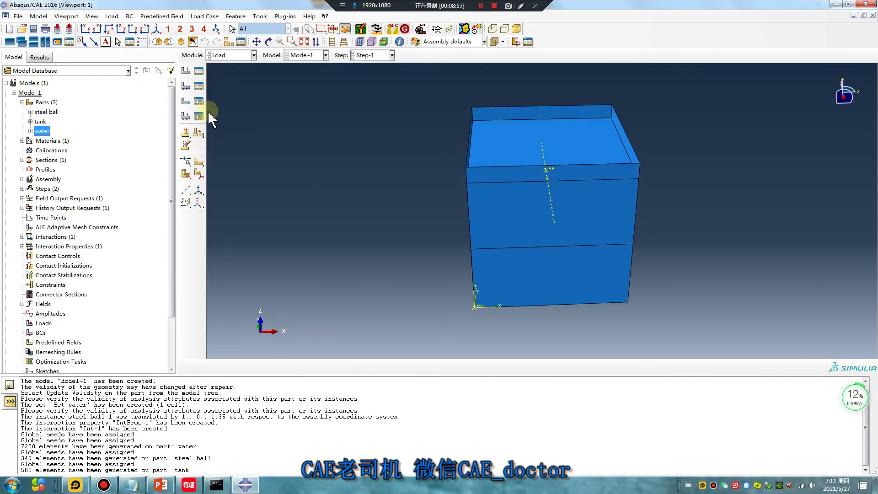
left_click(186, 86)
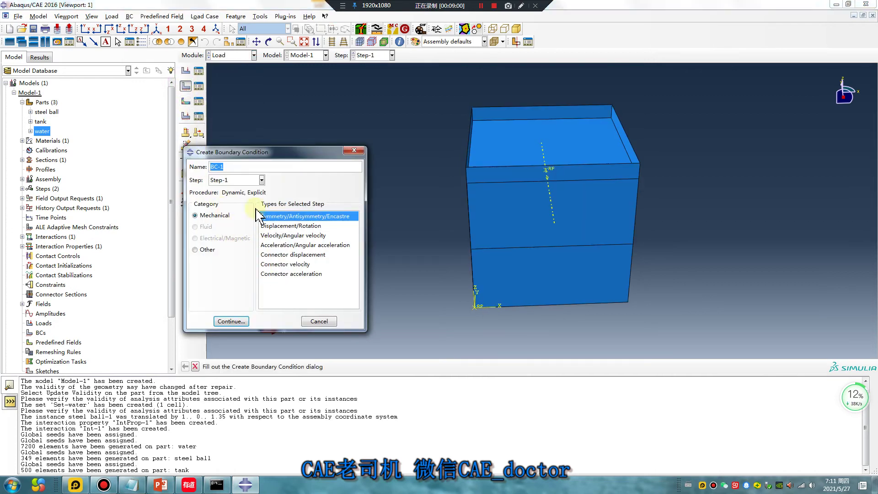
left_click(231, 321)
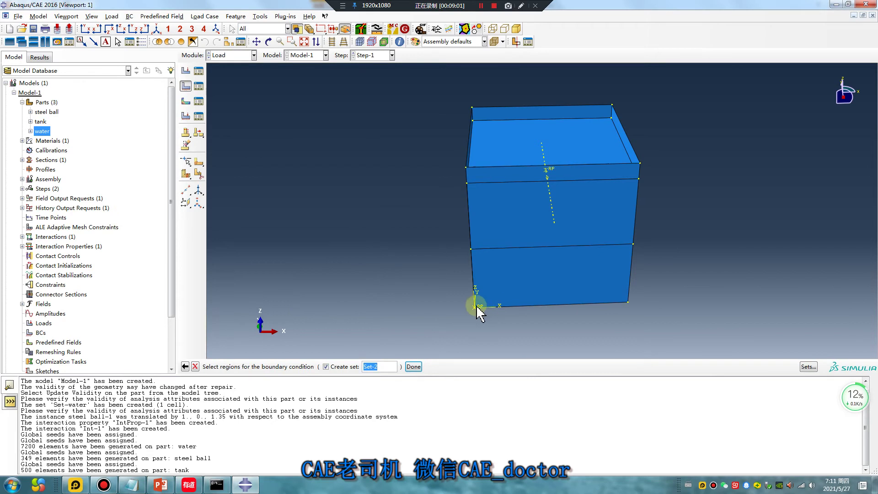
middle_click(289, 261)
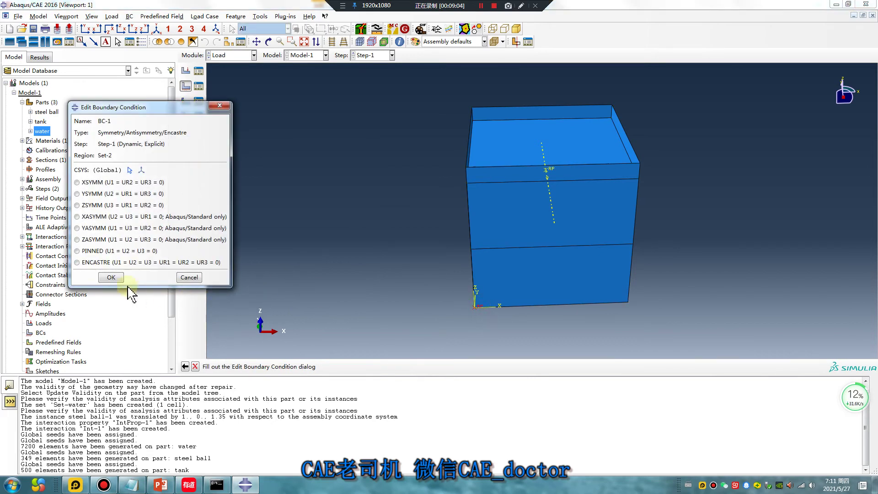
left_click(85, 265)
left_click(111, 278)
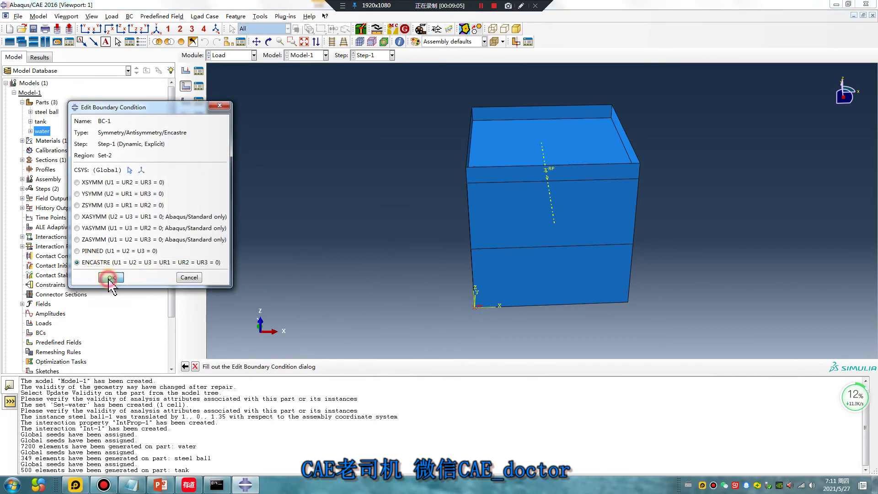
Create gravity load Load-1 in Step-1 on the whole model with Component 3 set to -9.8
left_click(185, 71)
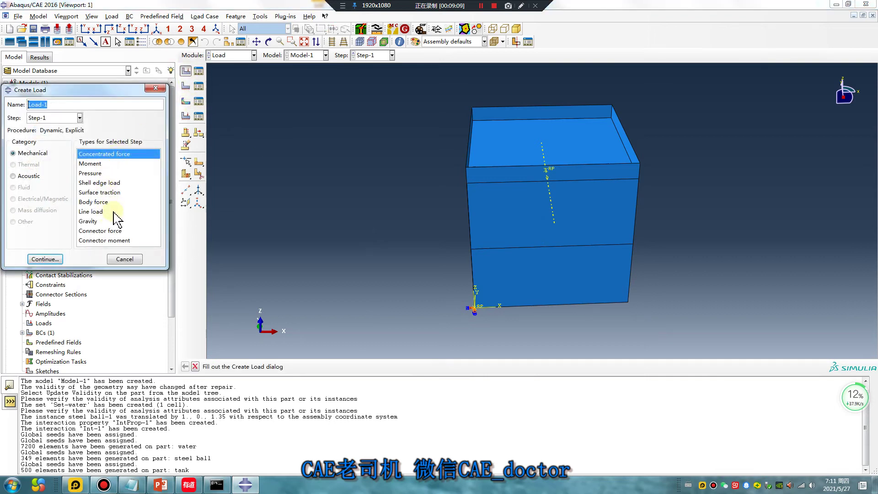
left_click(88, 222)
left_click(45, 259)
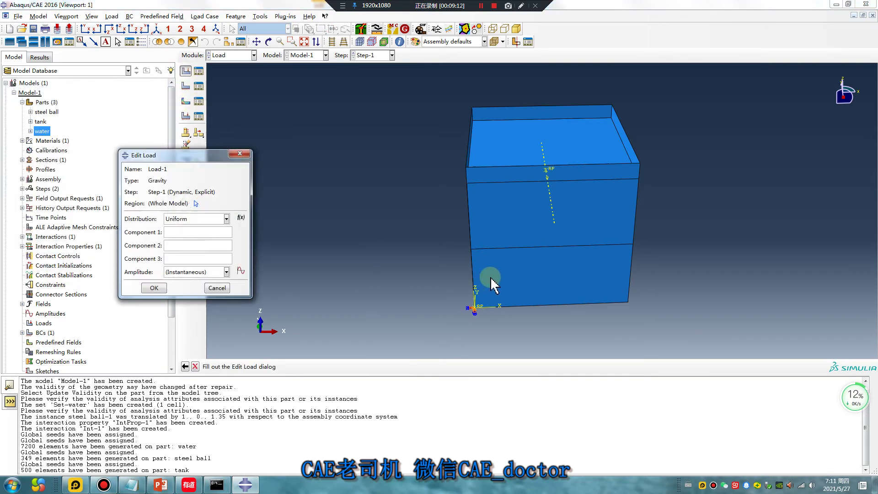
left_click_drag(555, 194, 500, 208, "ctrl+alt")
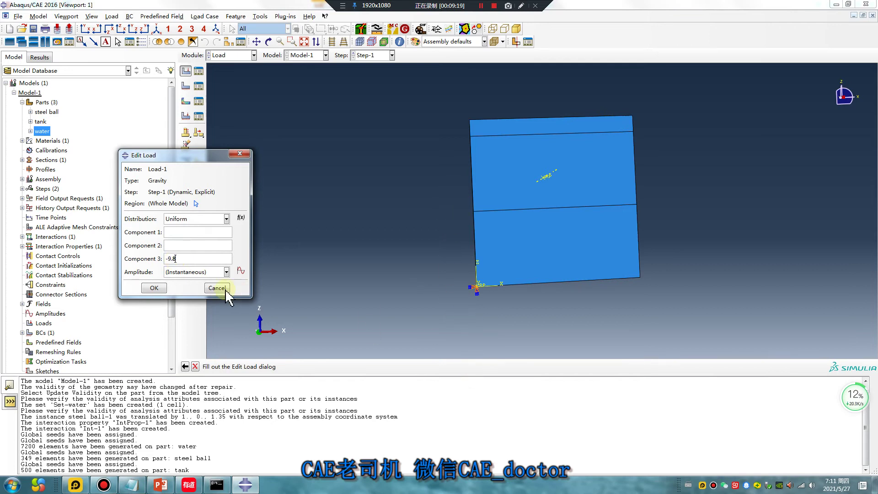
left_click(154, 288)
Create a Material assignment predefined field in the Initial step for the Eulerian water instance
scroll(419, 210, "down", 2)
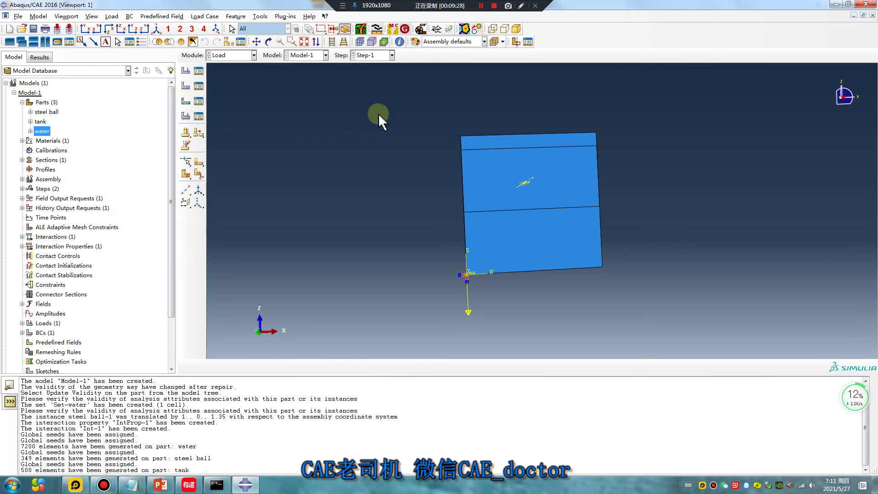
left_click(184, 103)
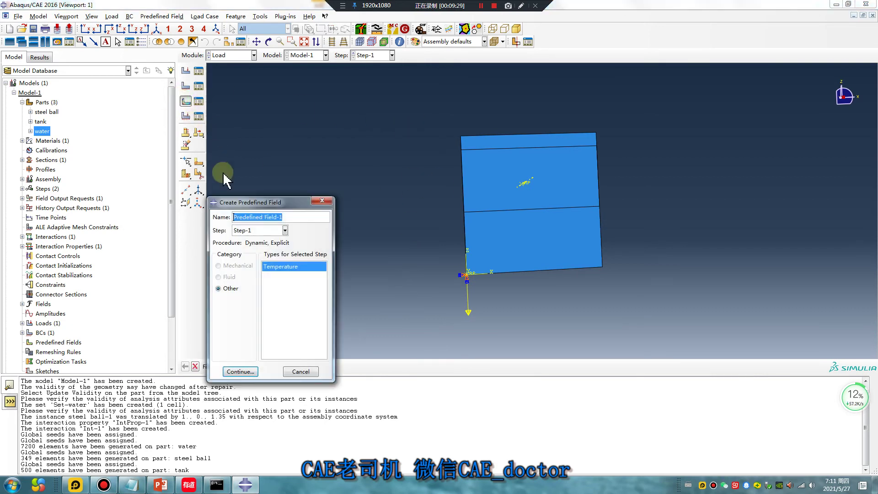
left_click(285, 230)
left_click(248, 239)
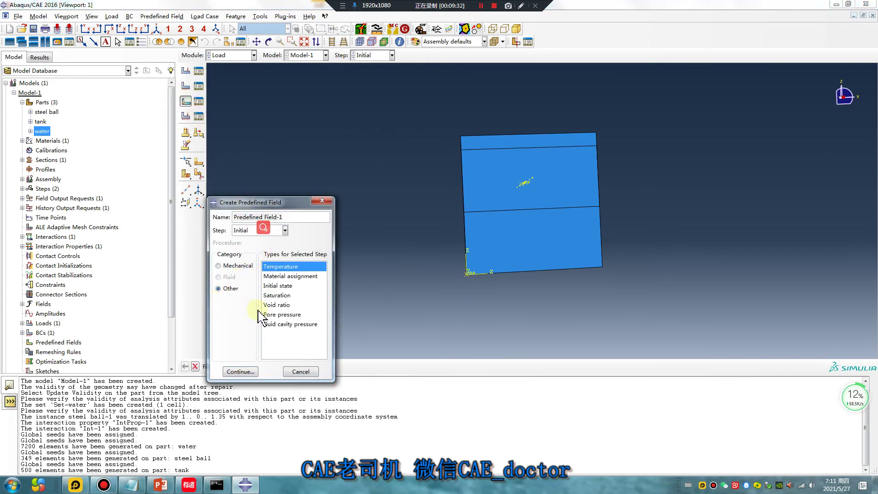
left_click(293, 276)
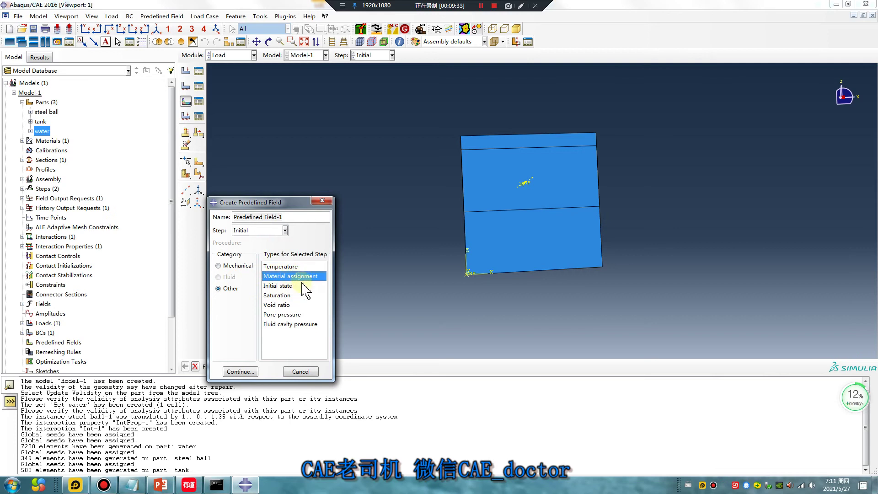
left_click(240, 372)
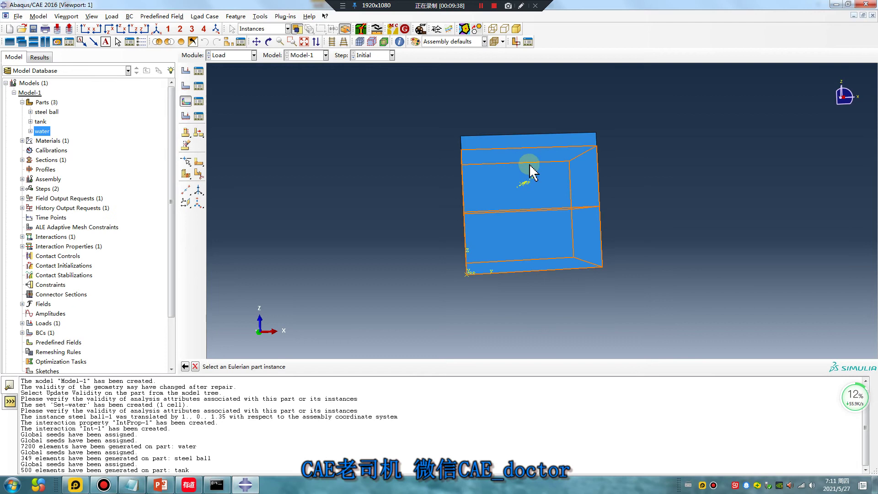
mouse_move(514, 167)
left_mouse_down("ctrl+alt")
mouse_move(562, 226)
mouse_move(514, 183)
left_mouse_up("ctrl+alt")
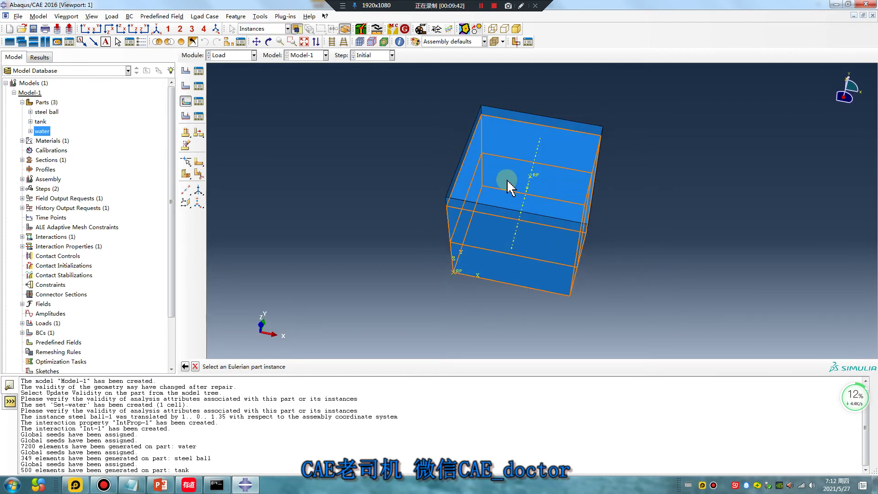
left_click(509, 187)
Assign the set water-1.Set-water as the field's region, with a water volume fraction of 1
left_click(204, 211)
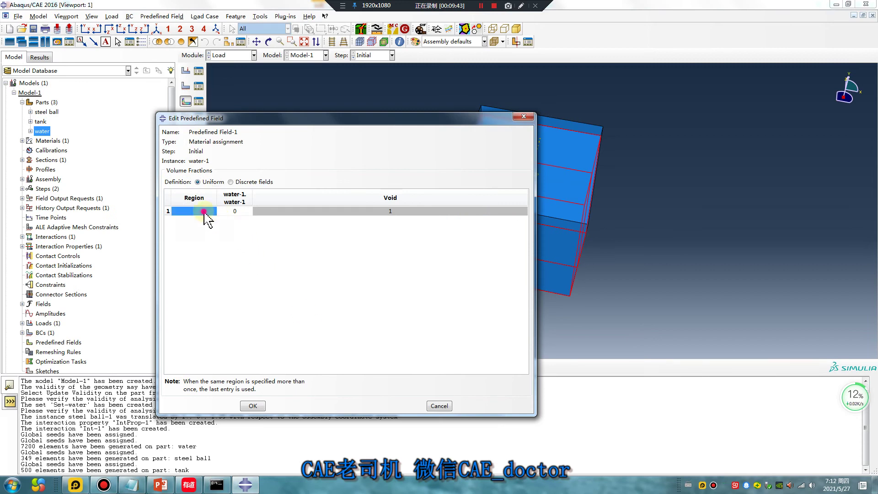
left_click(809, 366)
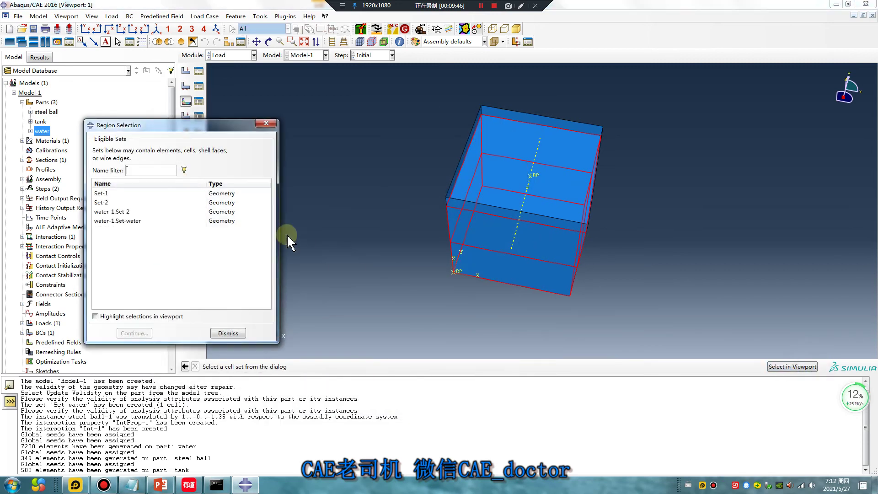
left_click(122, 221)
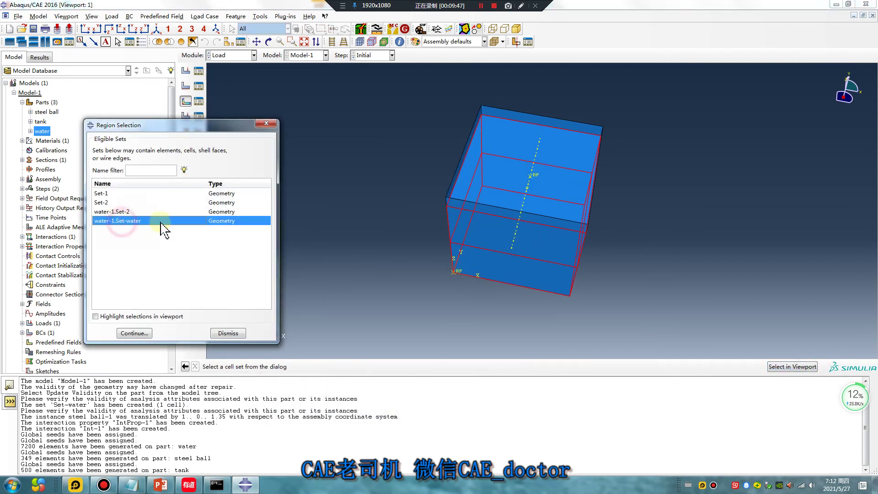
left_click(95, 316)
left_click_drag(516, 245, 522, 220, "ctrl+alt")
left_click(149, 334)
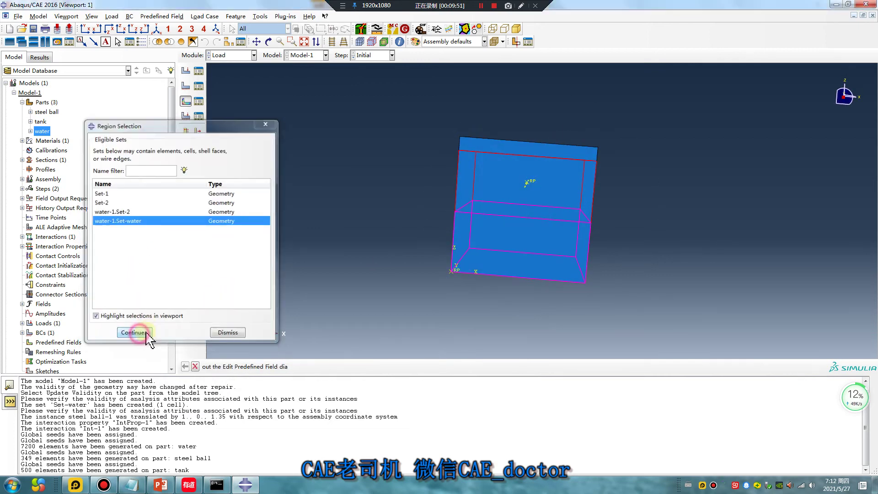
left_click(244, 211)
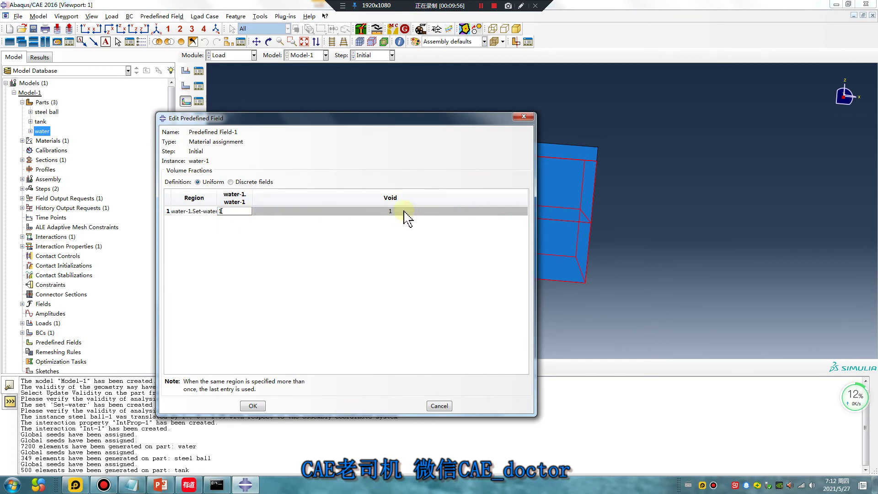
left_click(404, 211)
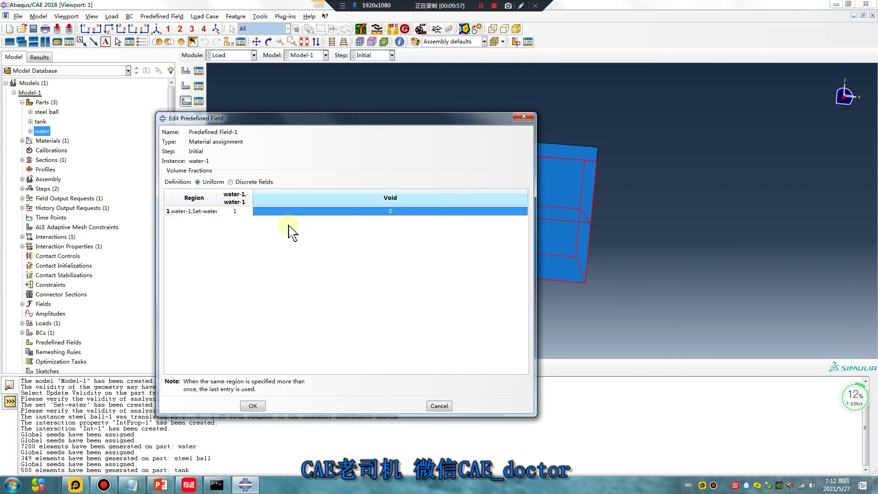
left_click(240, 211)
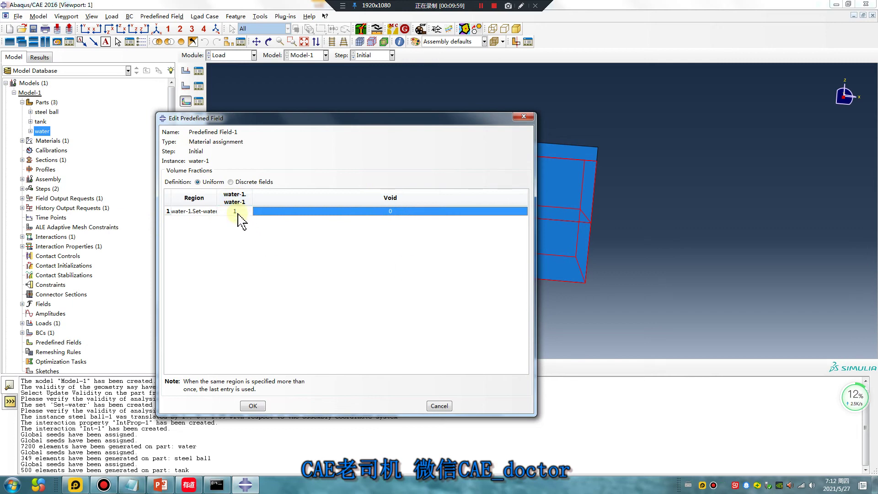
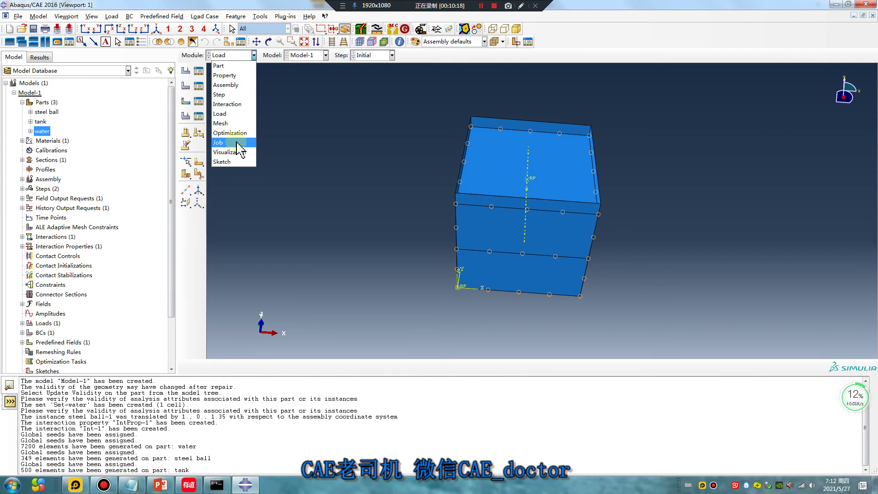
Create Job-1 for Model-1 using 2 processors and run a data check on it
left_click(234, 142)
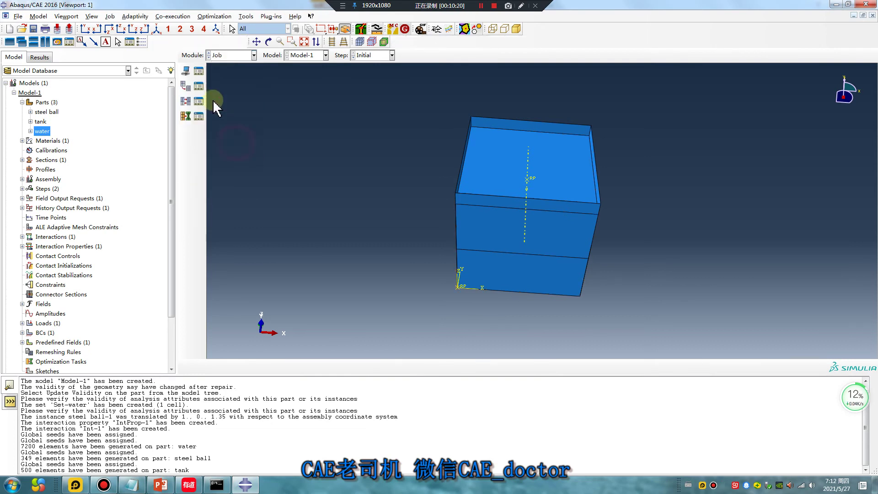
left_click(187, 71)
left_click(231, 366)
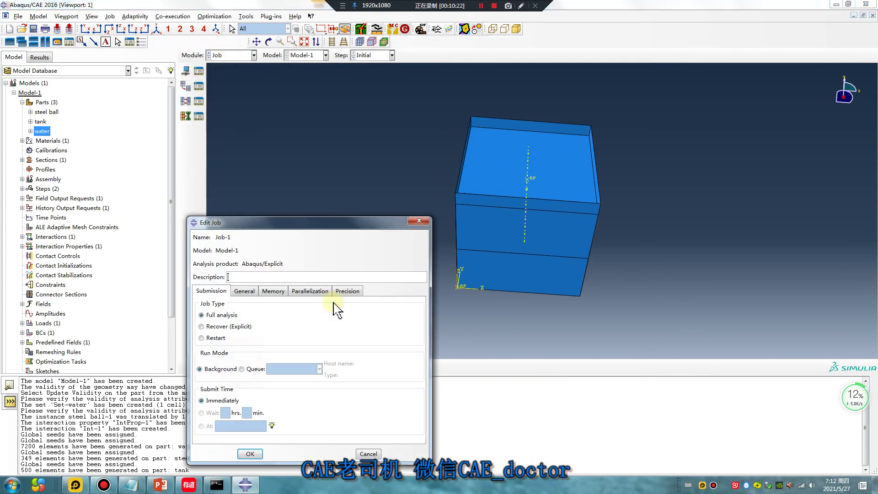
left_click(309, 291)
left_click(202, 308)
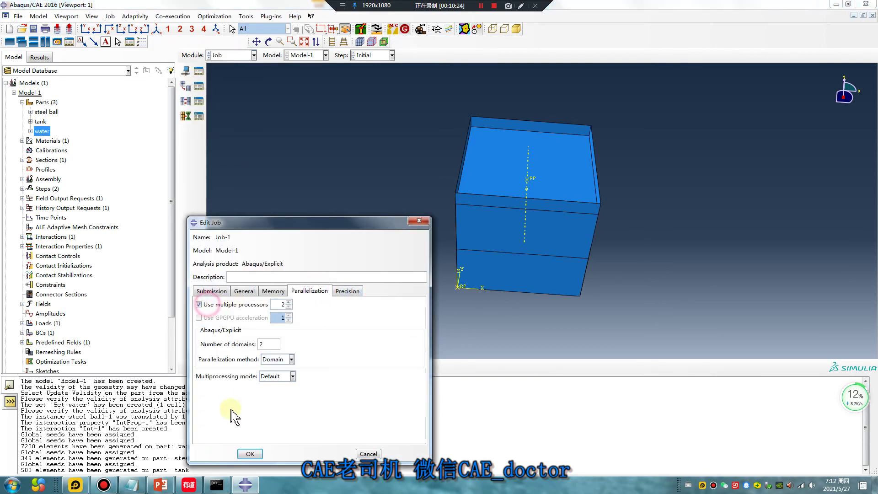
left_click(250, 454)
left_click(201, 70)
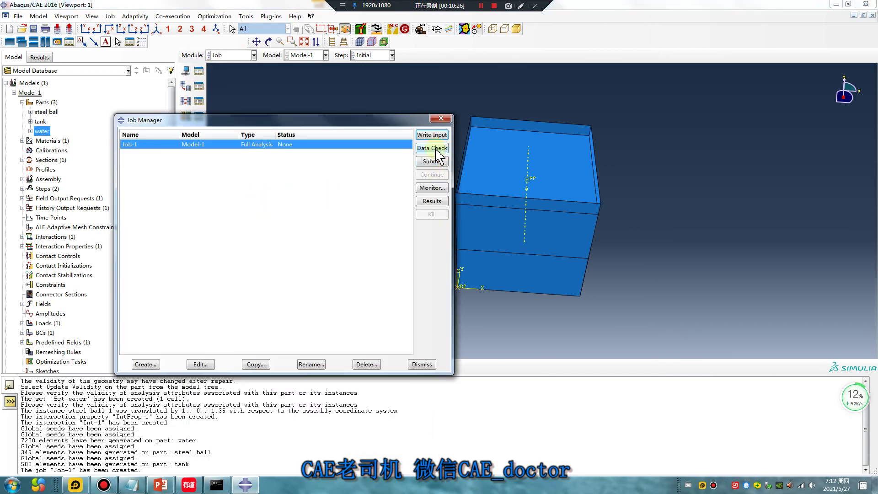
left_click(434, 148)
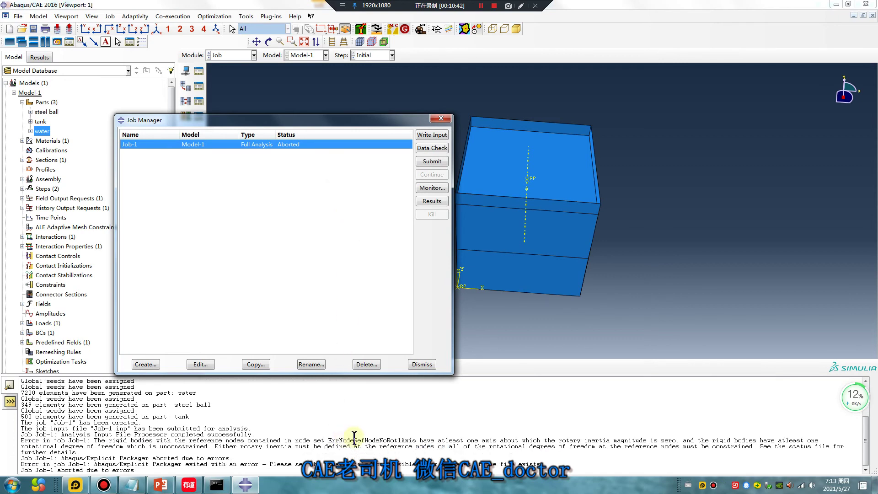
Edit Inertia-1 on Set-1, setting the rotary inertia components I11, I22 and I33 to 0.1
left_click(236, 54)
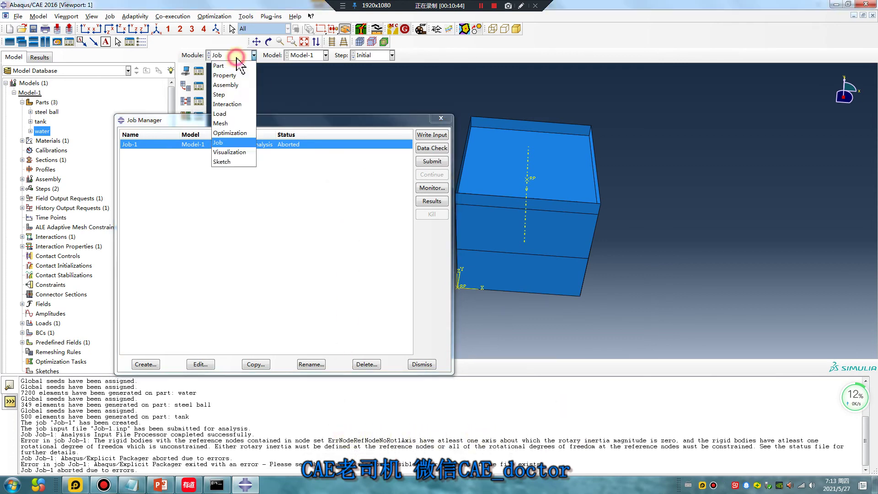
left_click(234, 95)
left_click(220, 17)
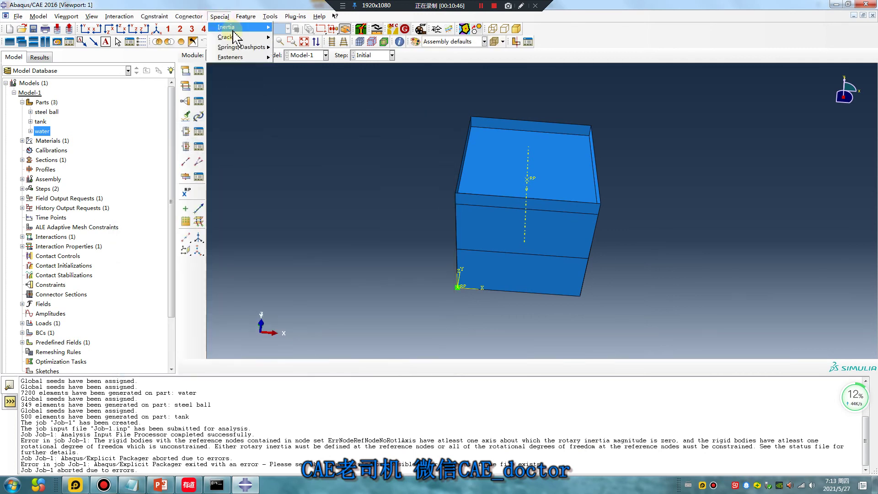
mouse_move(242, 27)
mouse_move(300, 48)
left_click(338, 48)
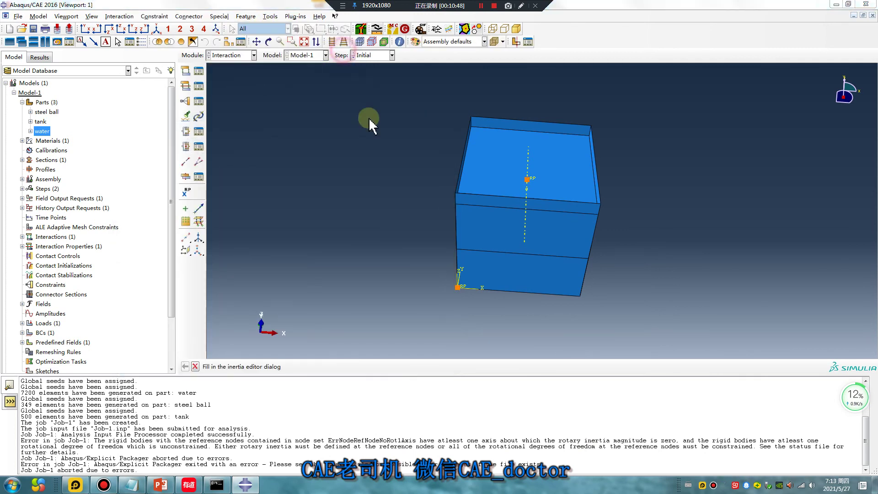
left_click(168, 275)
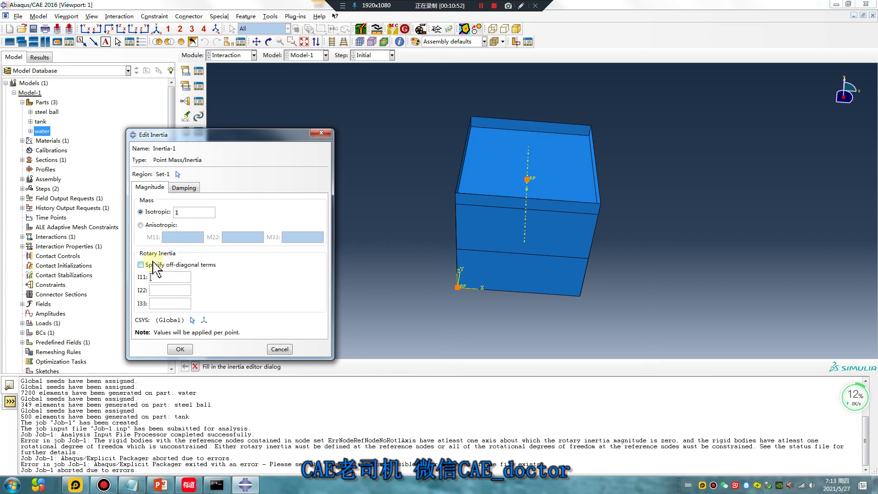
mouse_move(151, 254)
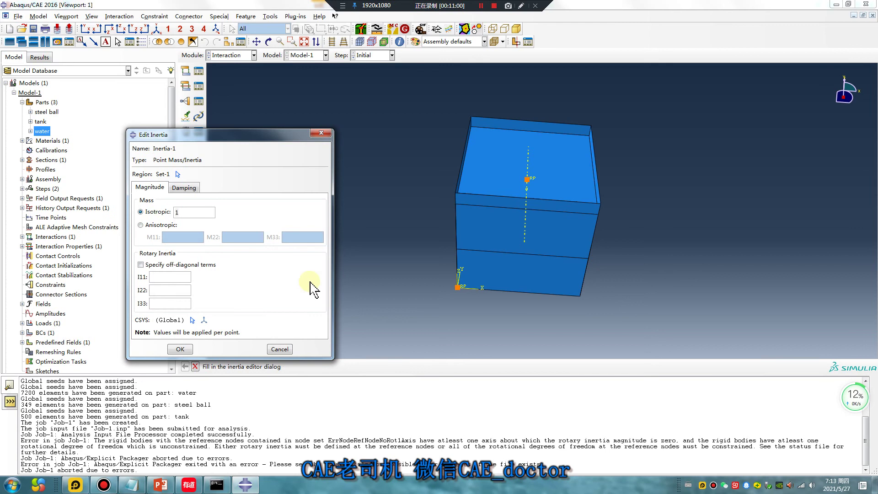
left_click(155, 288)
type("0")
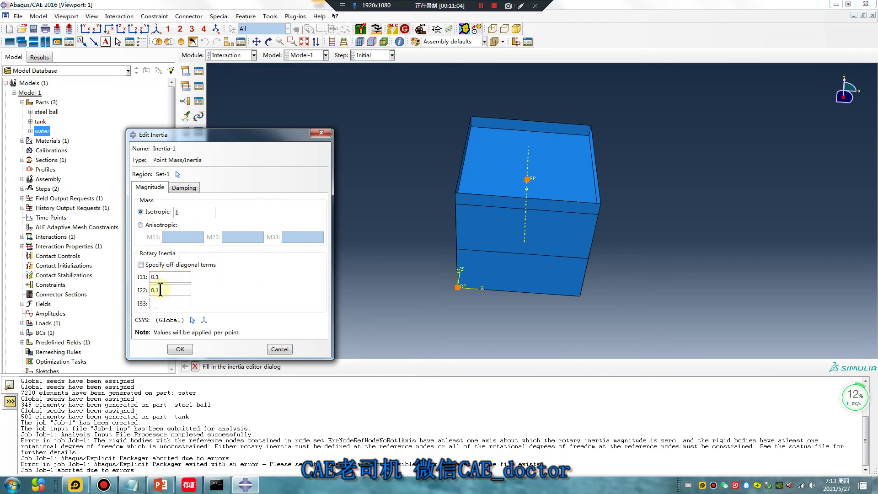
left_click(161, 304)
type("0.1")
left_click(181, 349)
Rerun the data check on Job-1, overwriting the existing job files
left_click(236, 56)
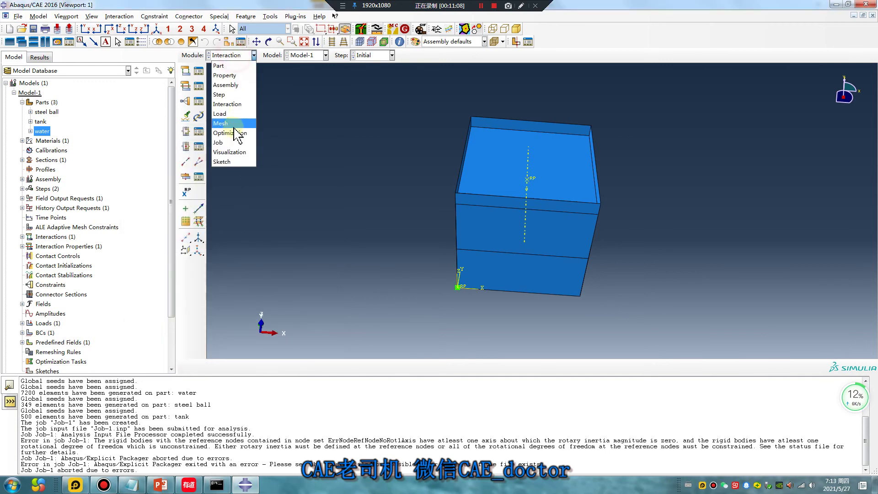
left_click(229, 145)
left_click(432, 161)
left_click(265, 326)
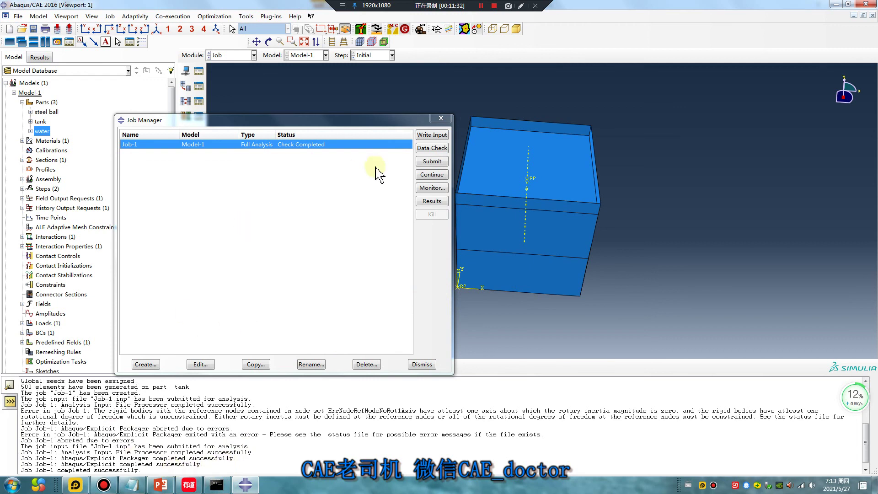
Reseed the water part with an approximate global size of 0.075 and mesh it again
left_click(240, 55)
left_click(224, 125)
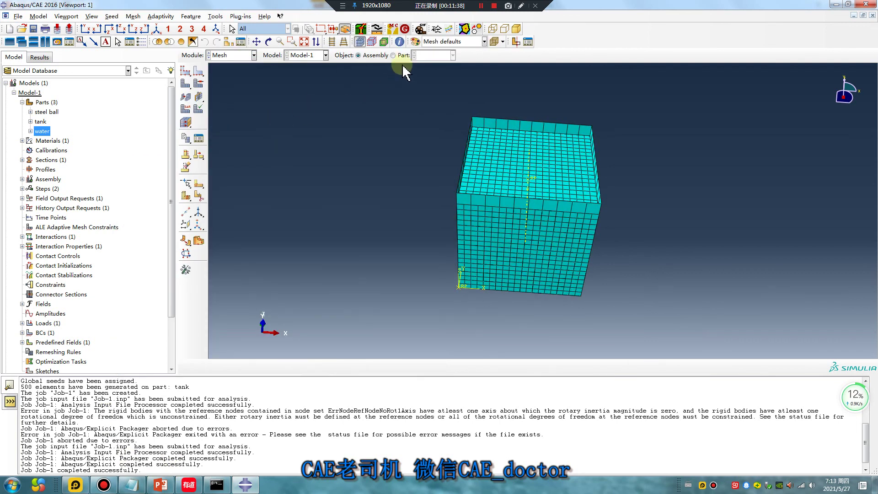
left_click(393, 55)
left_click(430, 56)
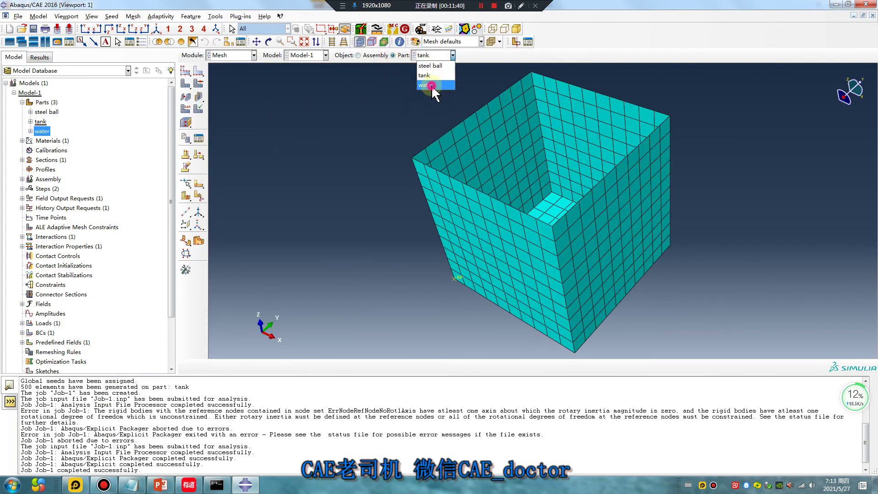
left_click(430, 85)
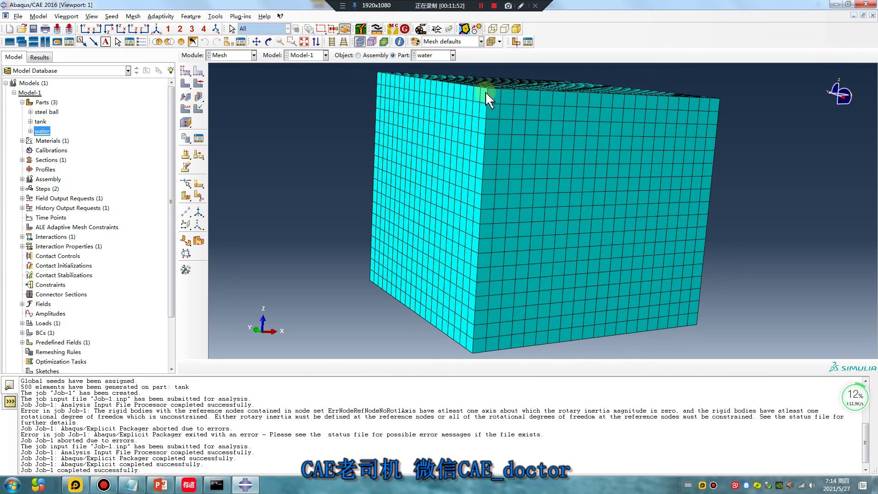
left_click(185, 71)
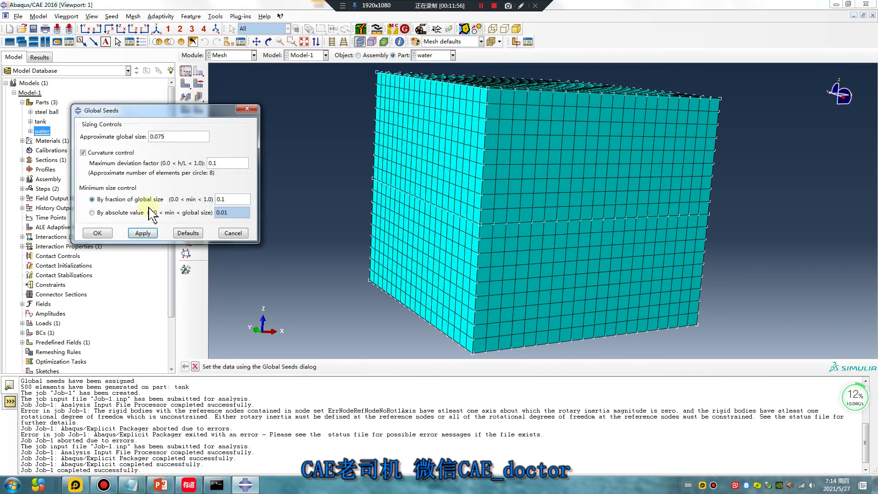
left_click(141, 234)
left_click(60, 128)
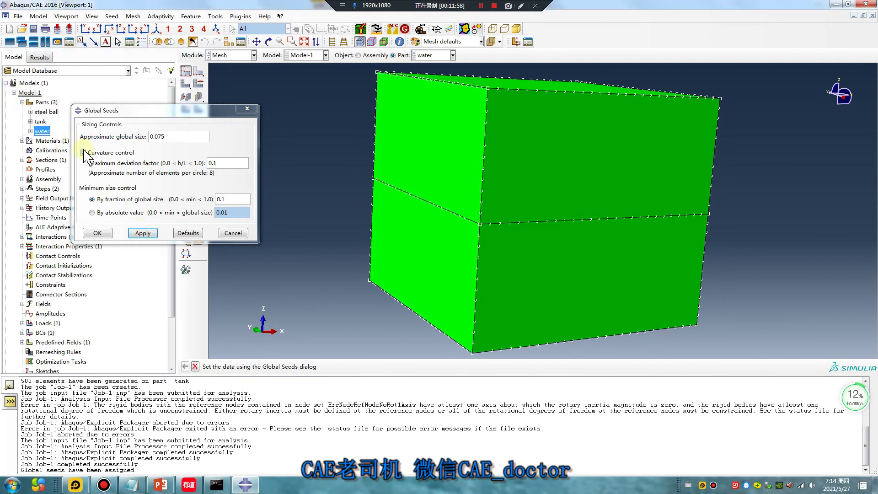
left_click(98, 233)
left_click(185, 84)
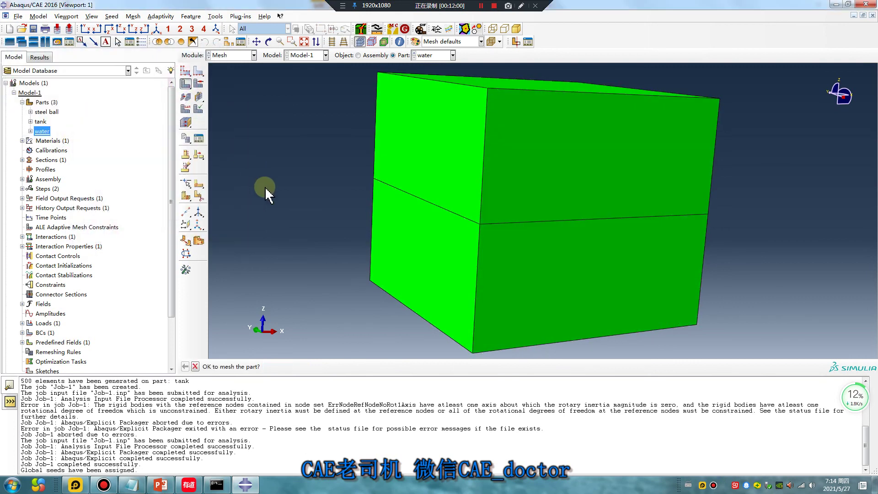
middle_click(267, 190)
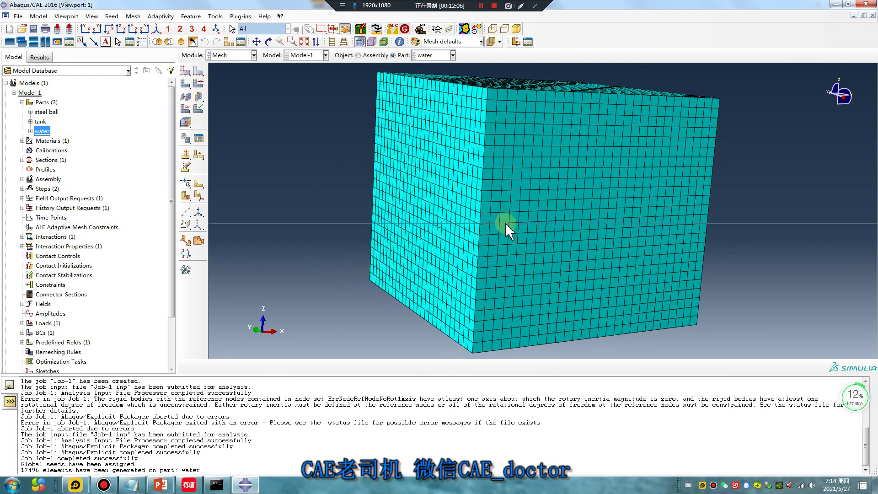
Switch to the PowerPoint presentation showing the ABAQUS tutorial title slide
mouse_move(164, 487)
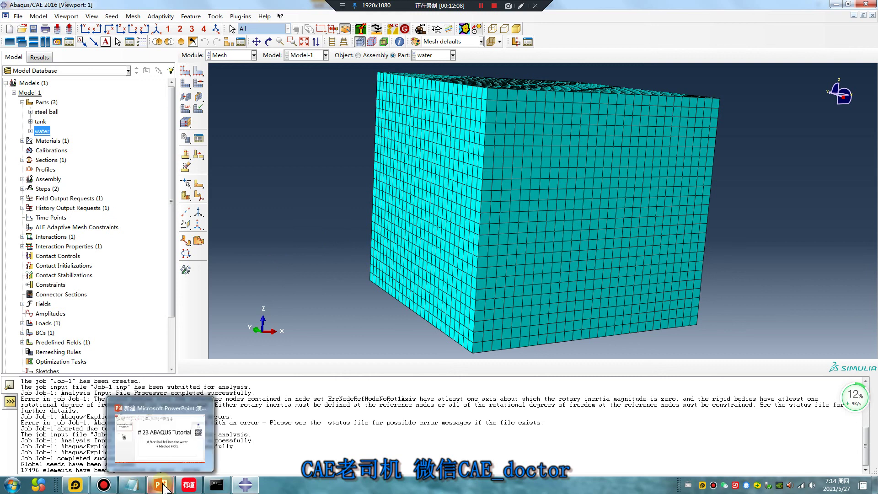
left_click(163, 487)
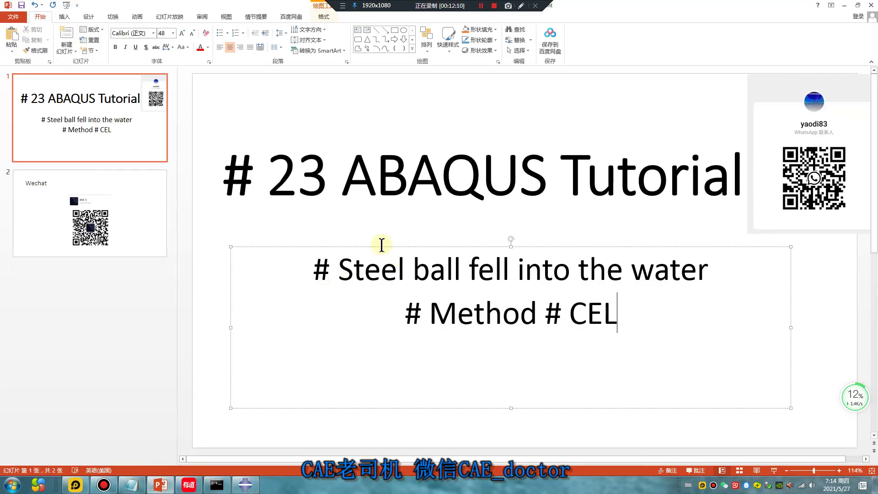